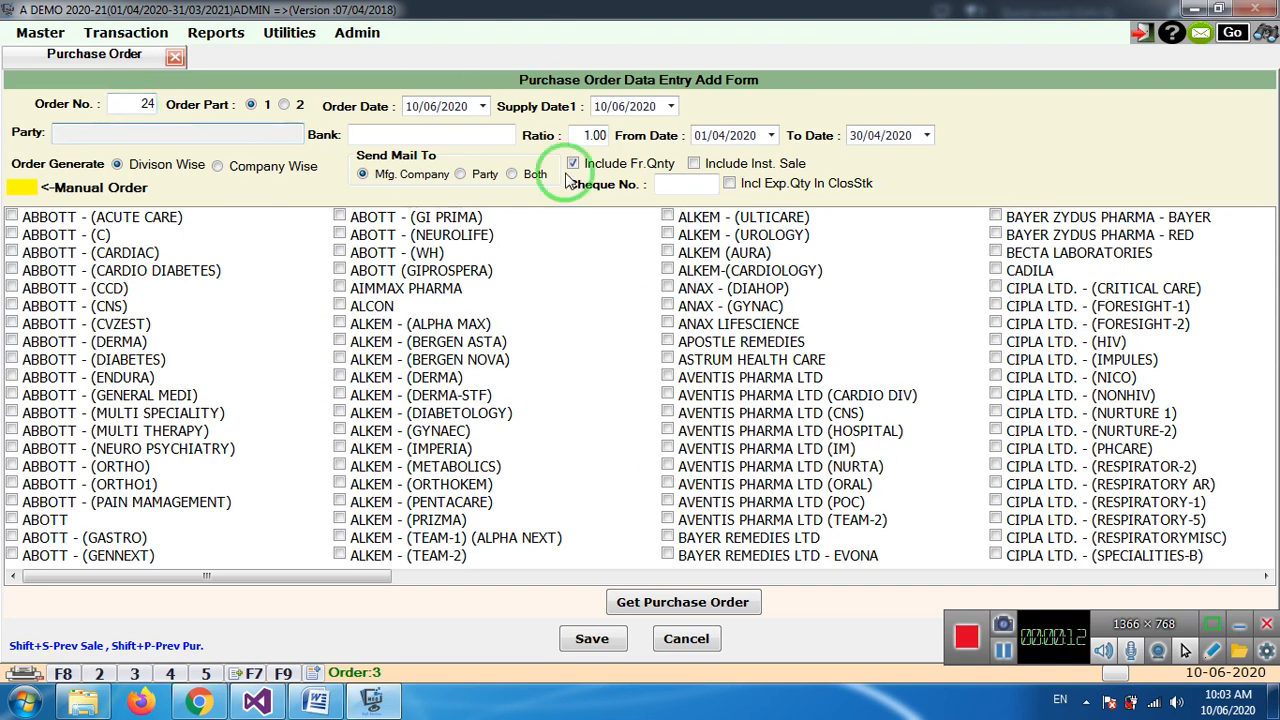
- Accept the prefilled order number in the purchase order entry form and move on to the order date
click(115, 104)
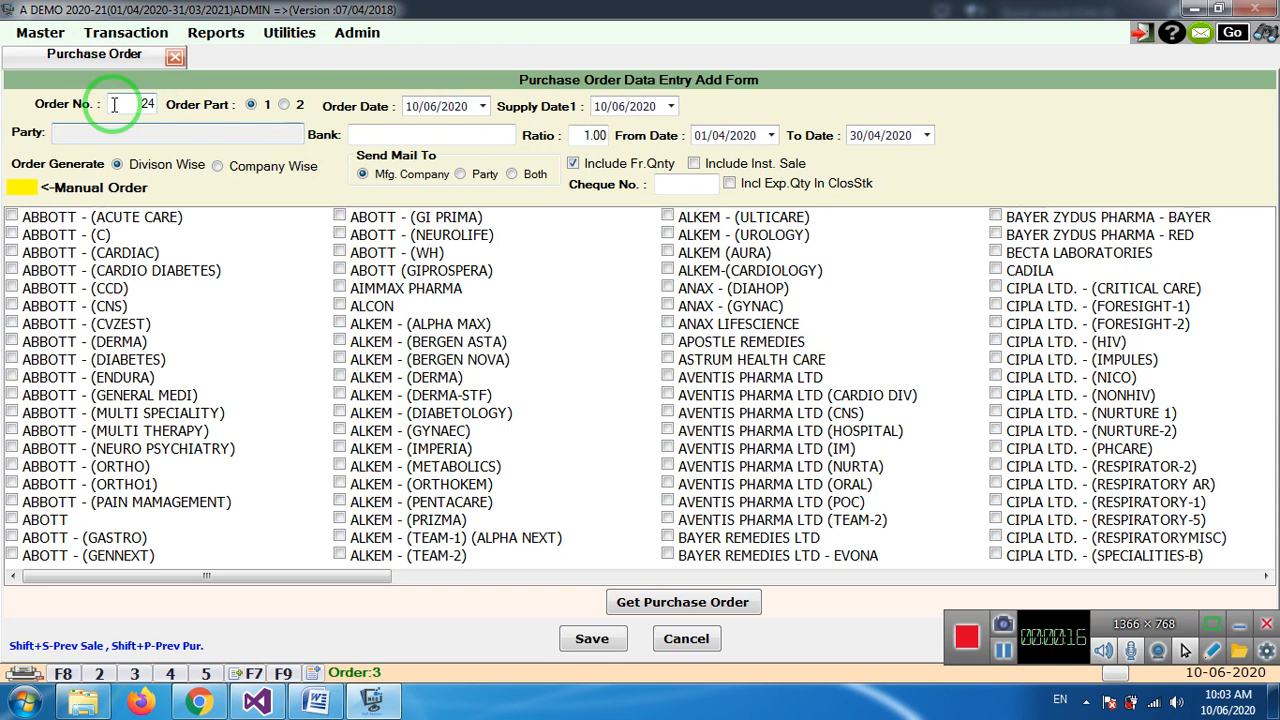
click(129, 104)
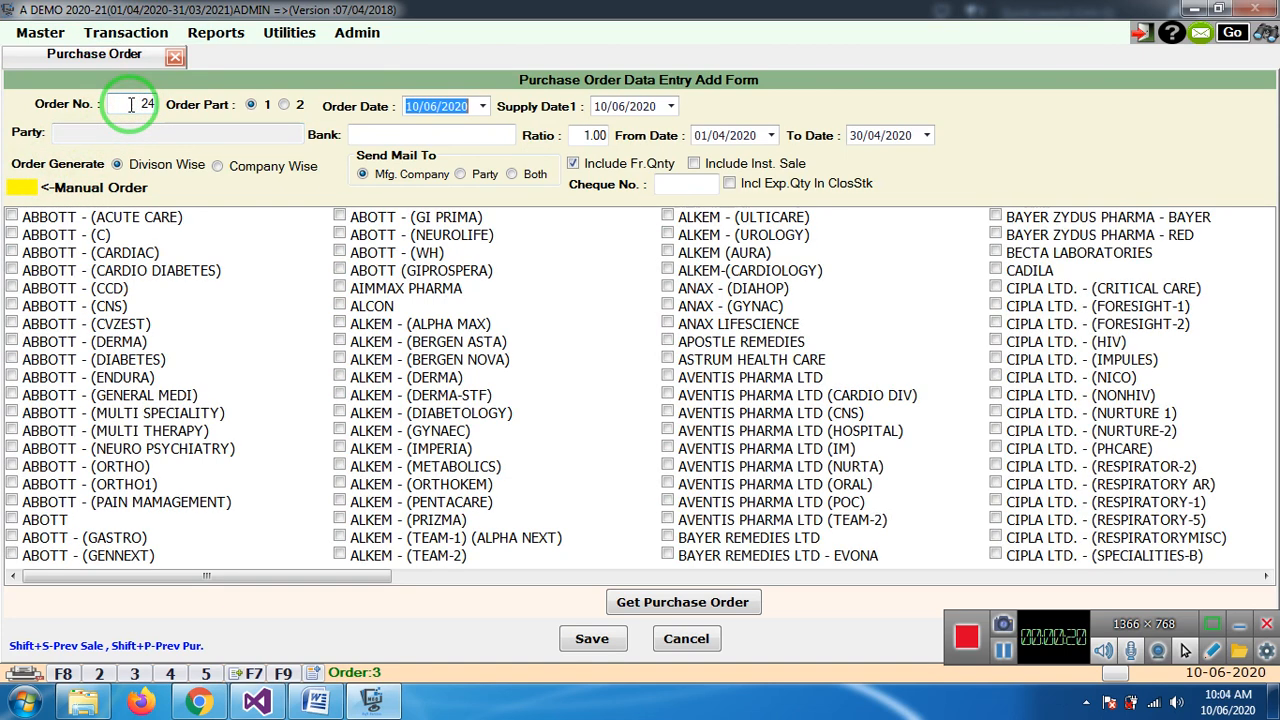
key(Return)
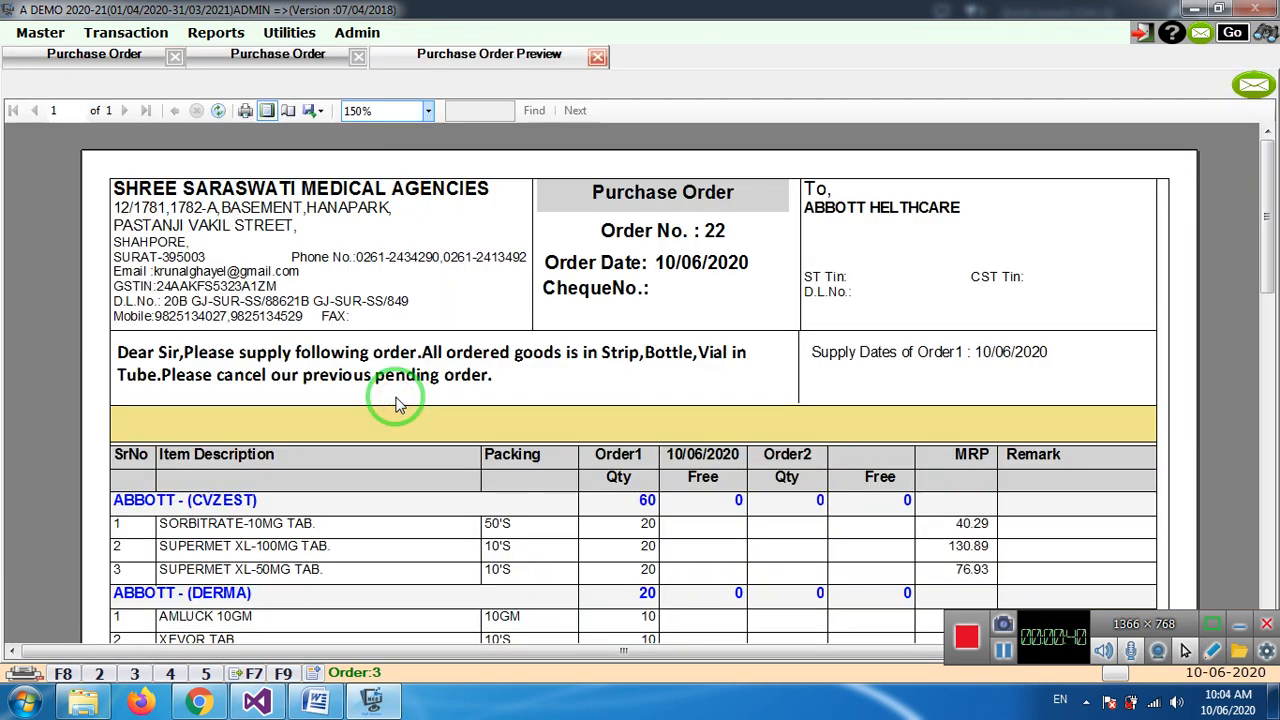
- Review the ABBOTT HELTHCARE purchase order preview, from the order header and supplier details down to the ordered items
click(98, 58)
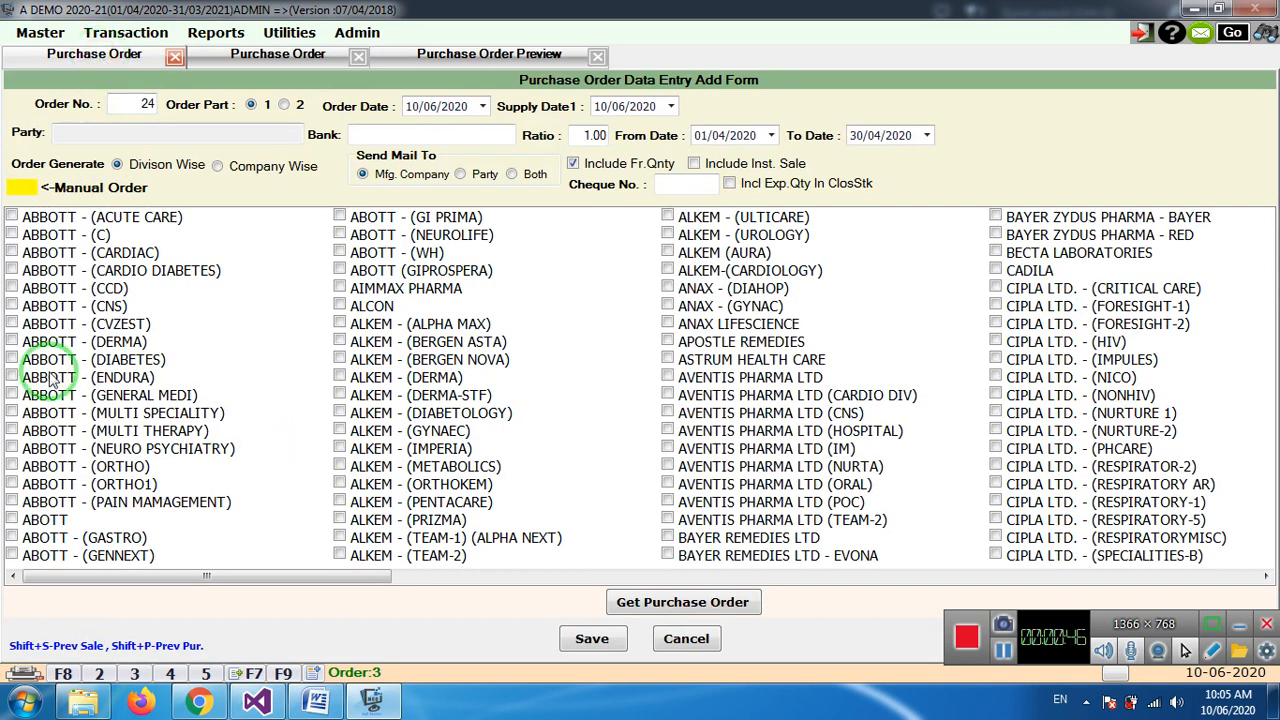
click(525, 56)
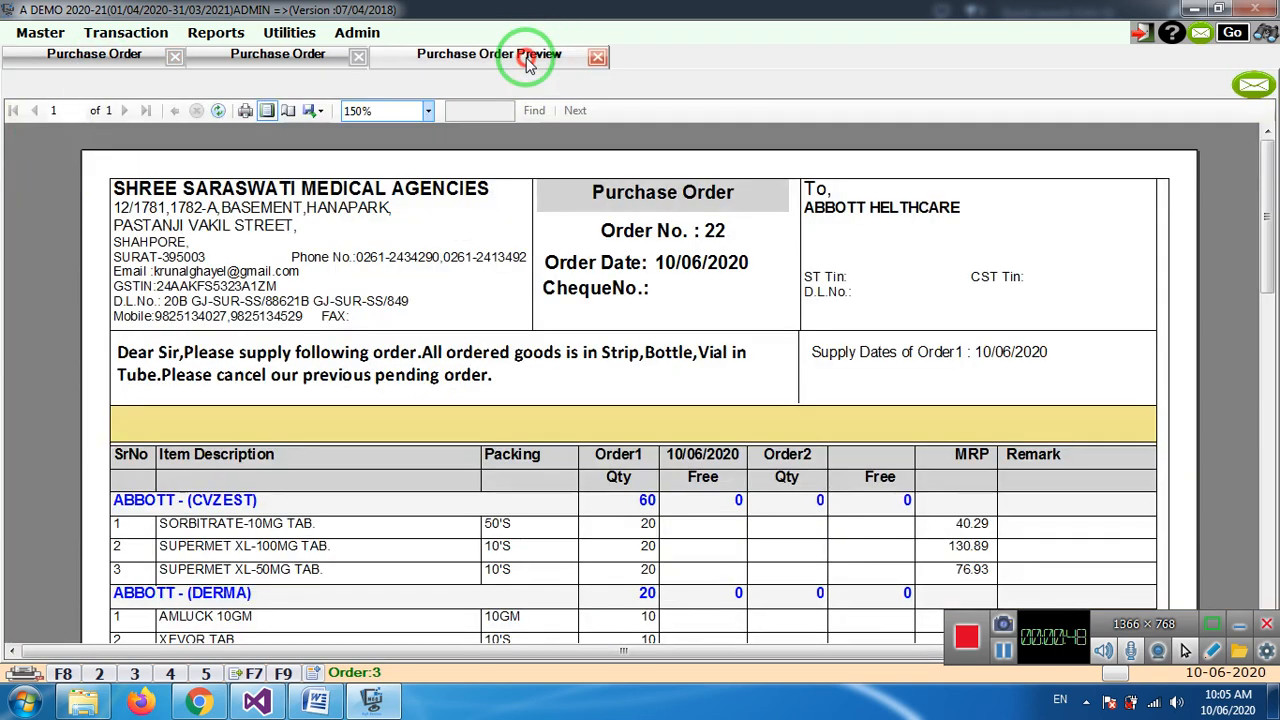
mouse_move(1265, 218)
mouse_down()
mouse_move(1263, 232)
mouse_move(1260, 210)
mouse_up()
click(723, 280)
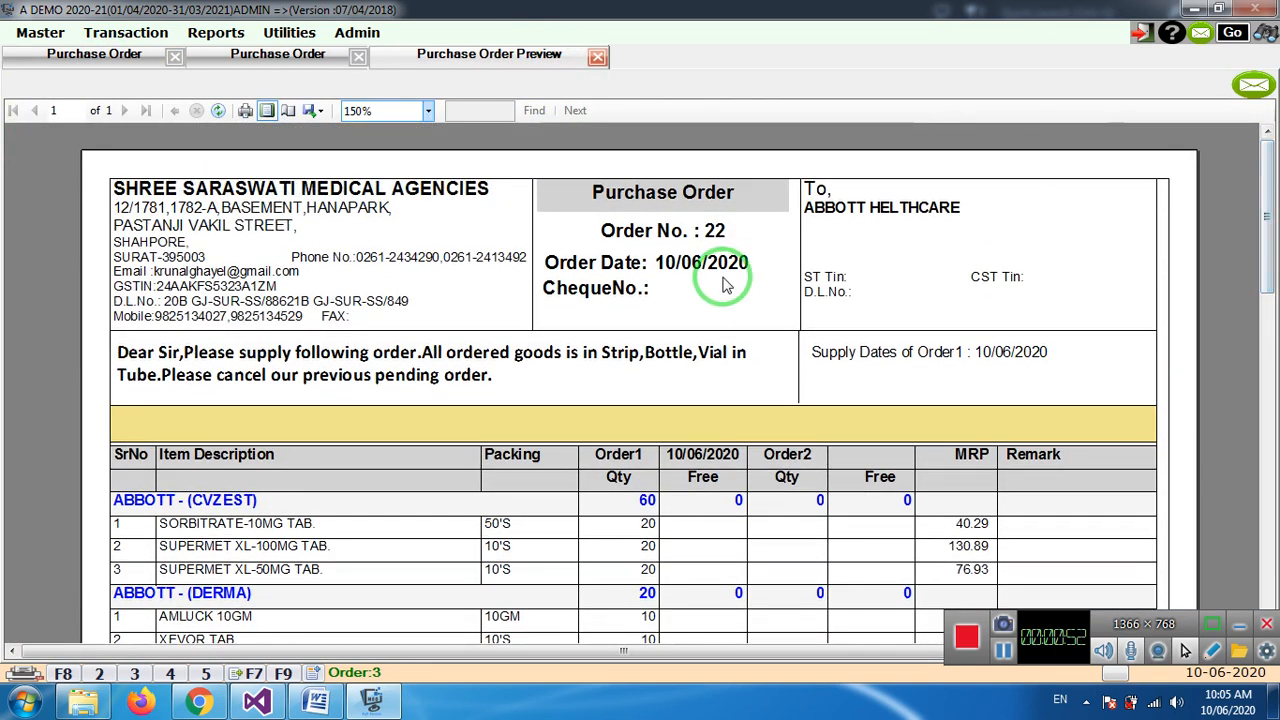
click(821, 209)
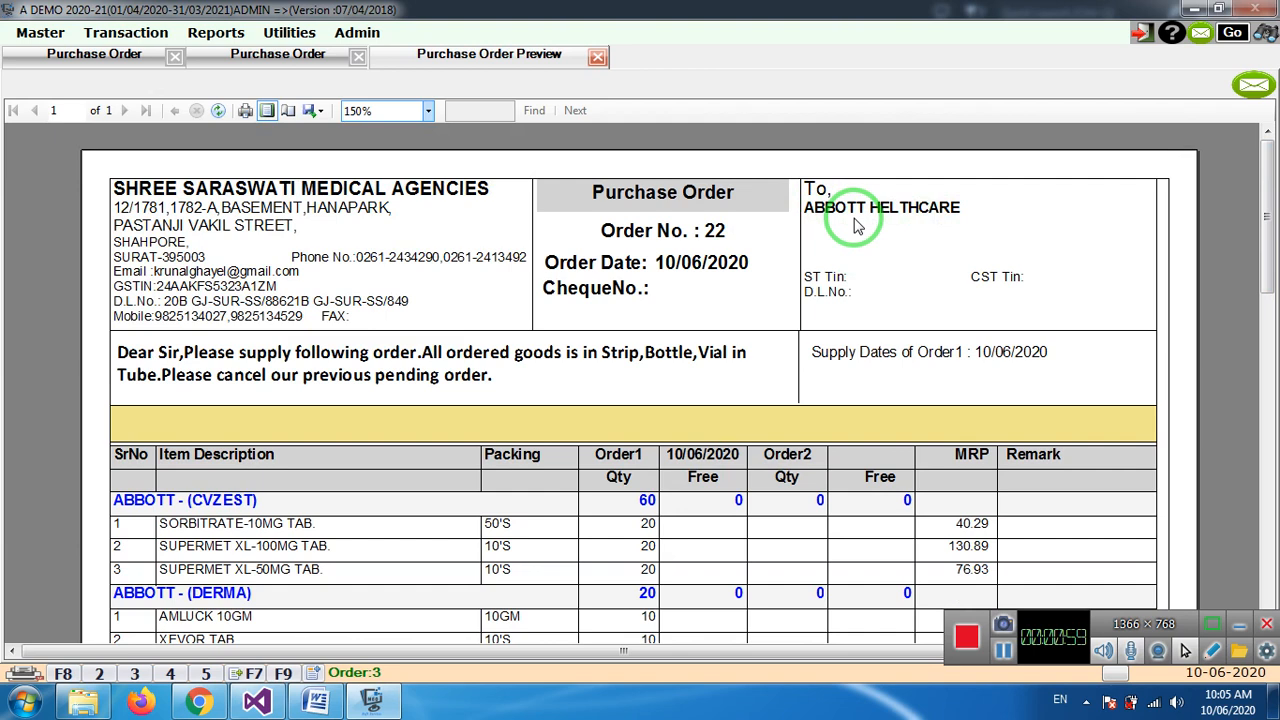
drag(1257, 186, 1257, 252)
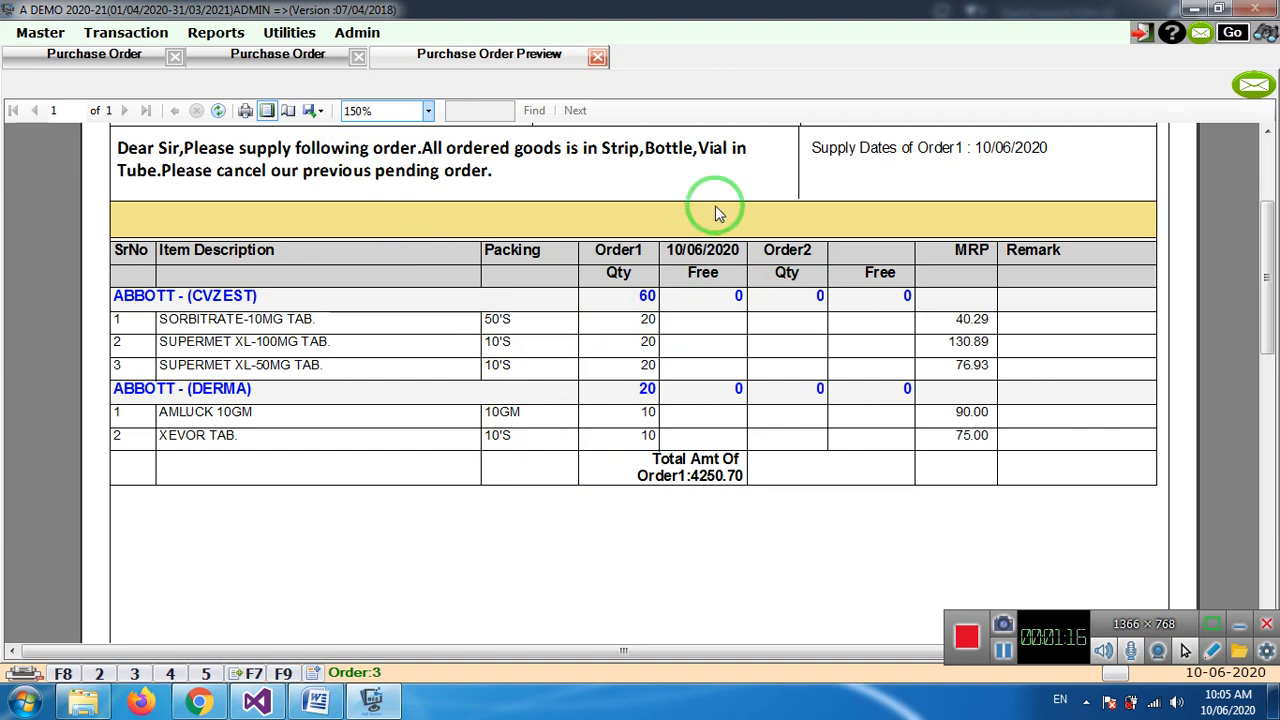
- Select the ABBOTT - (CVZEST) and ABBOTT - (DERMA) divisions in the new purchase order and load their products
click(88, 58)
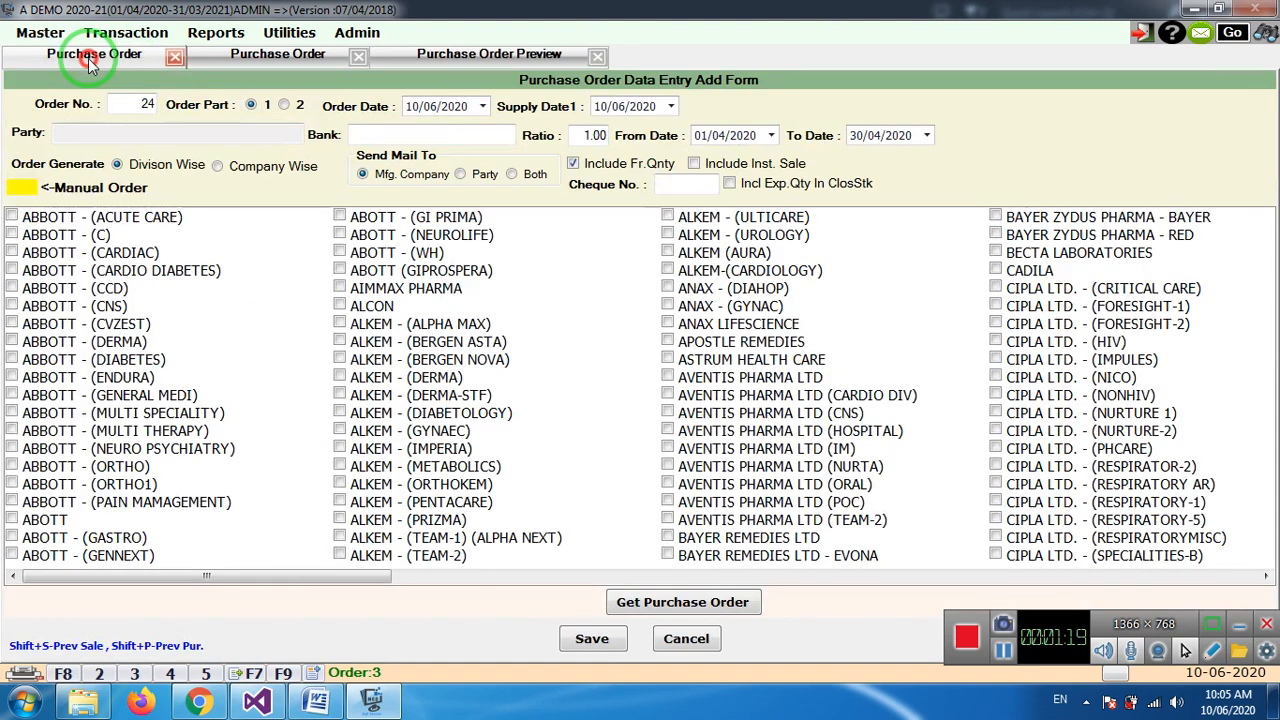
click(11, 324)
click(12, 342)
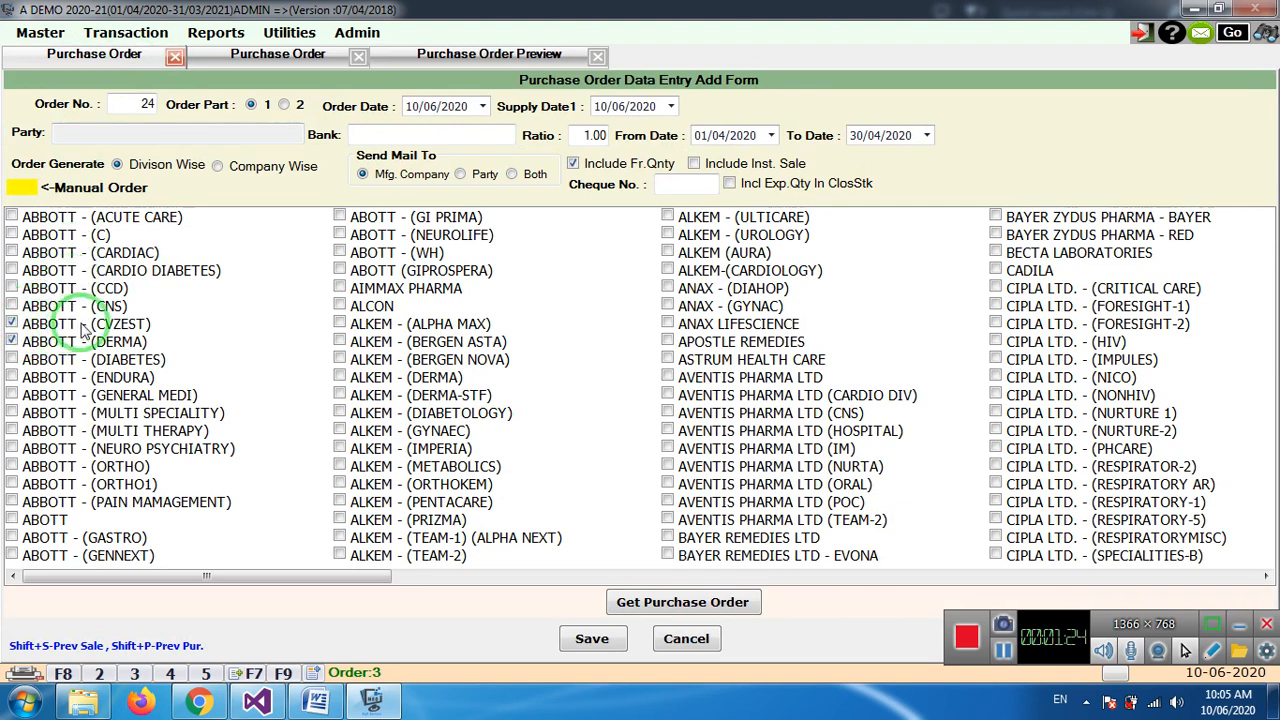
click(670, 602)
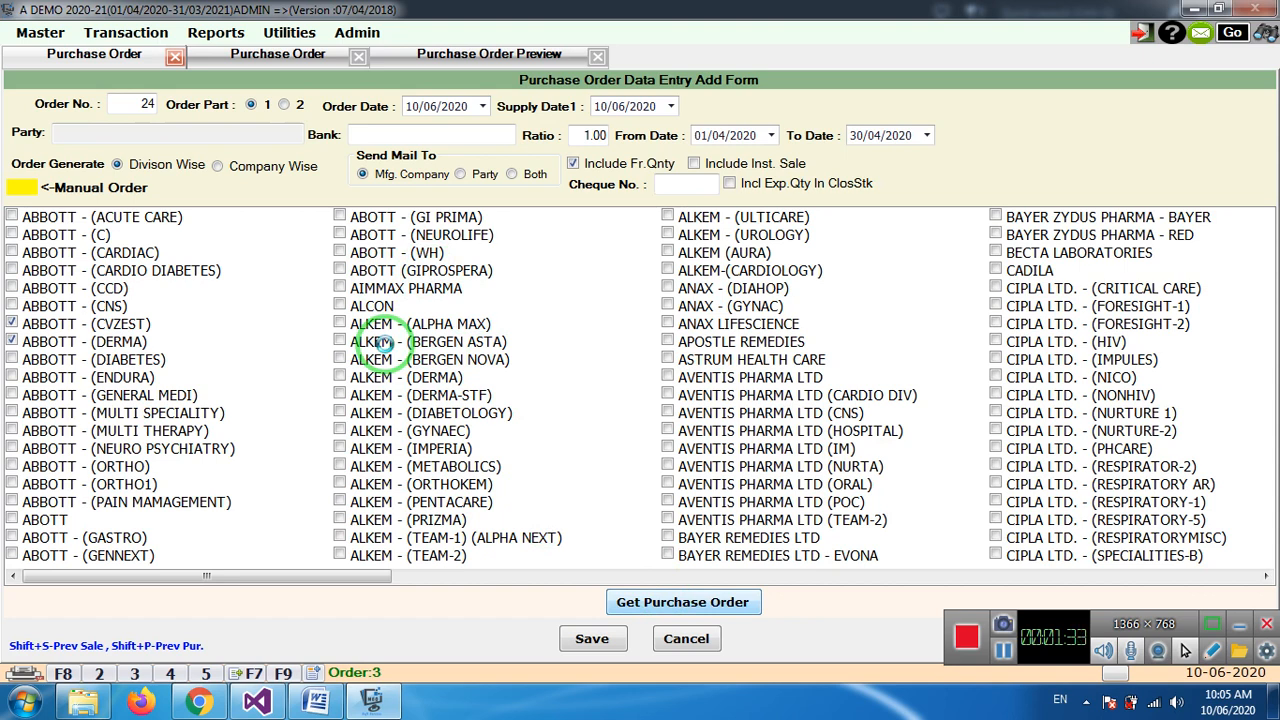
click(370, 202)
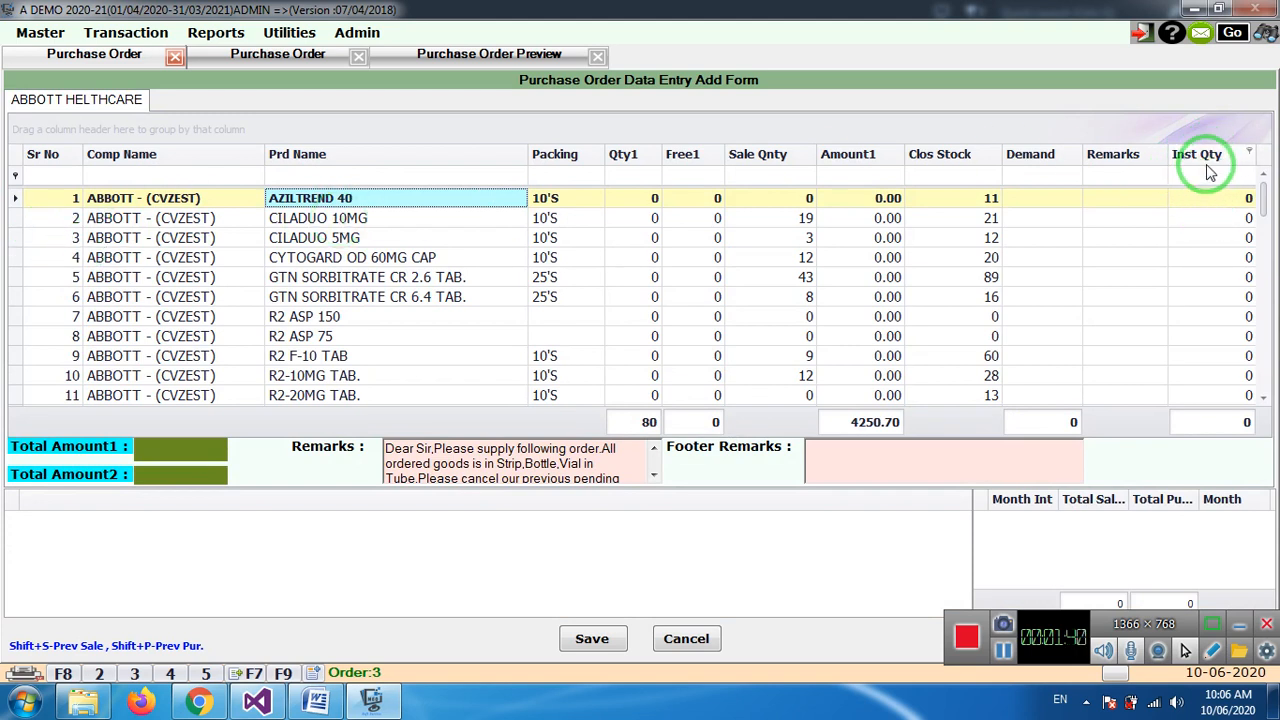
- Remove the Inst Qty column from the product grid and add it back with the Column Chooser
drag(1197, 154, 1205, 292)
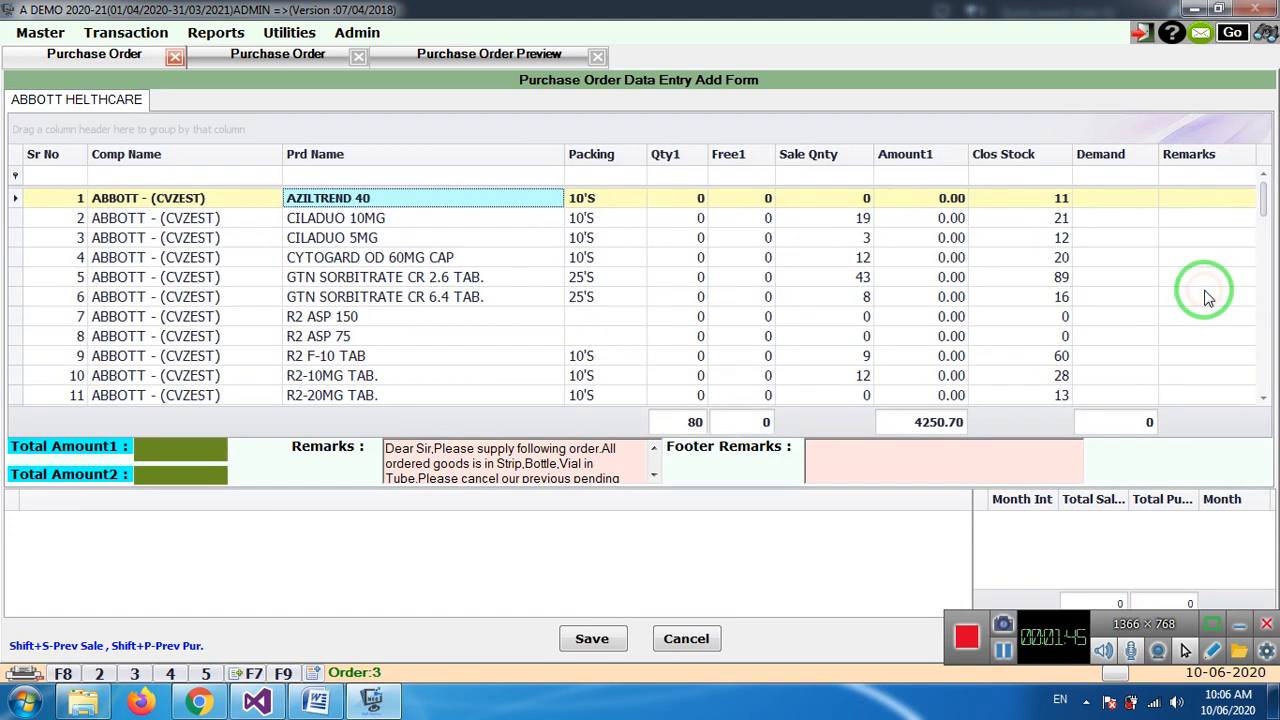
right_click(1104, 162)
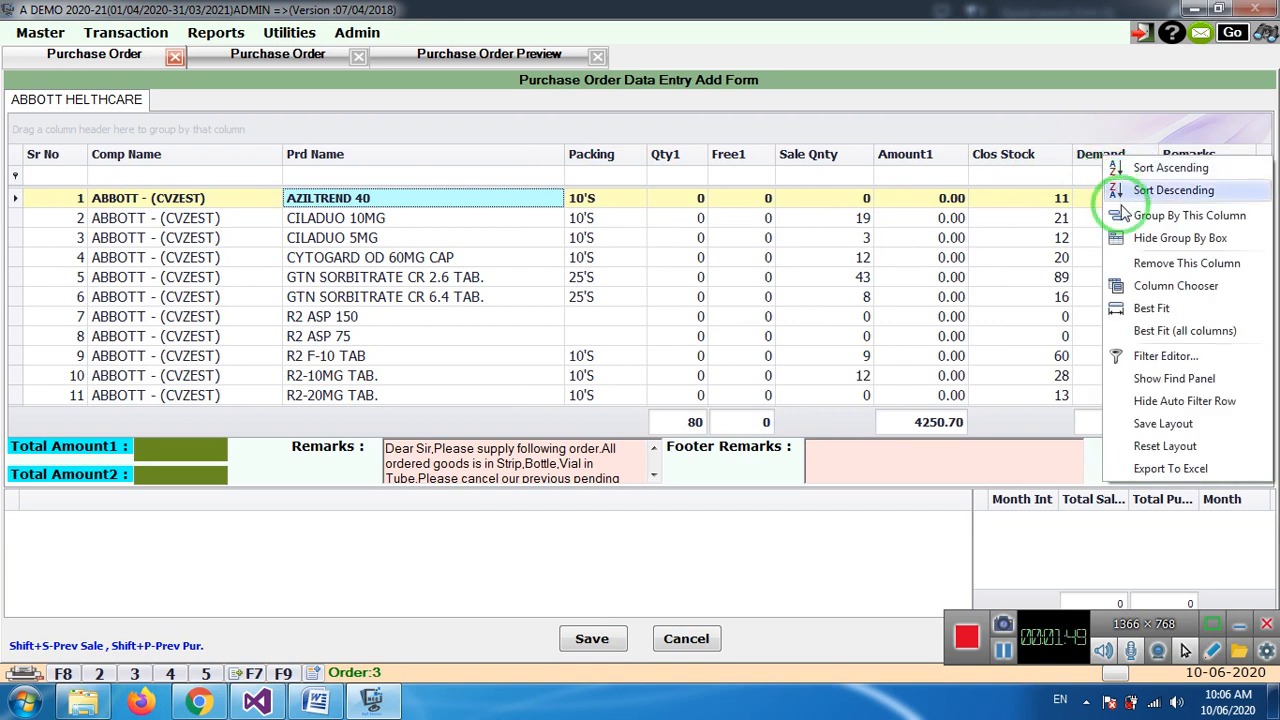
click(1160, 287)
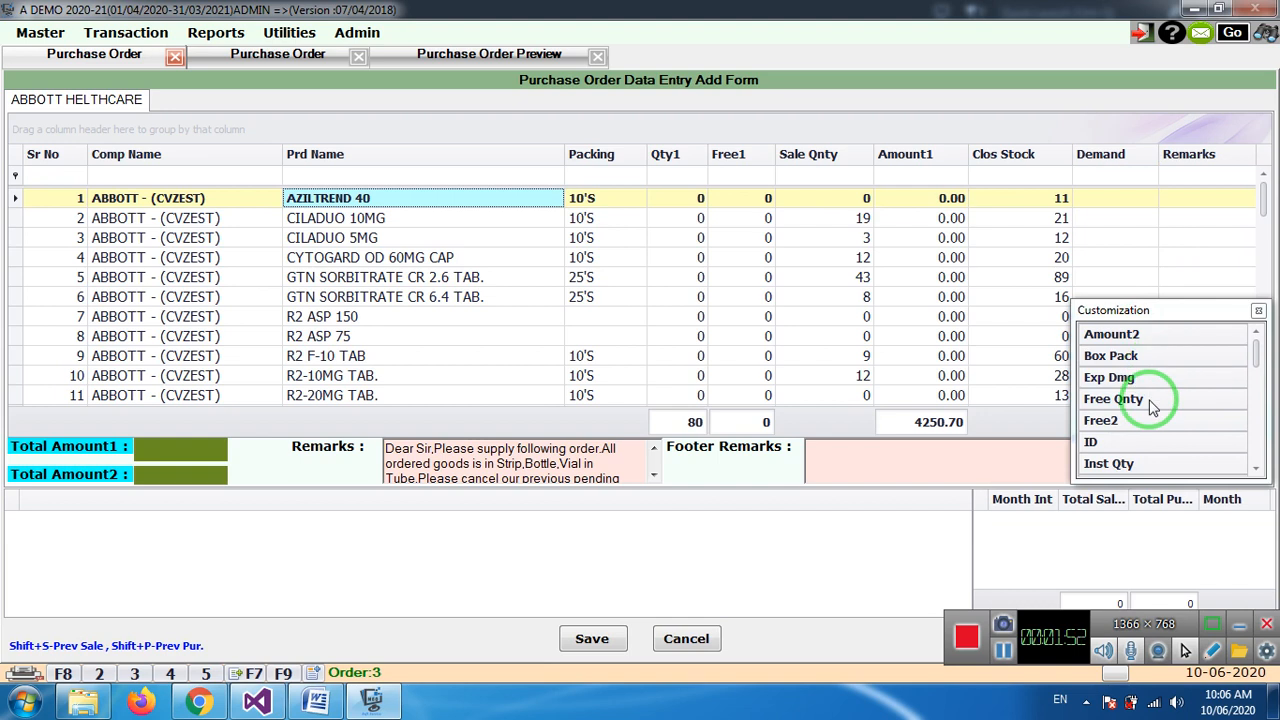
drag(1257, 354, 1230, 300)
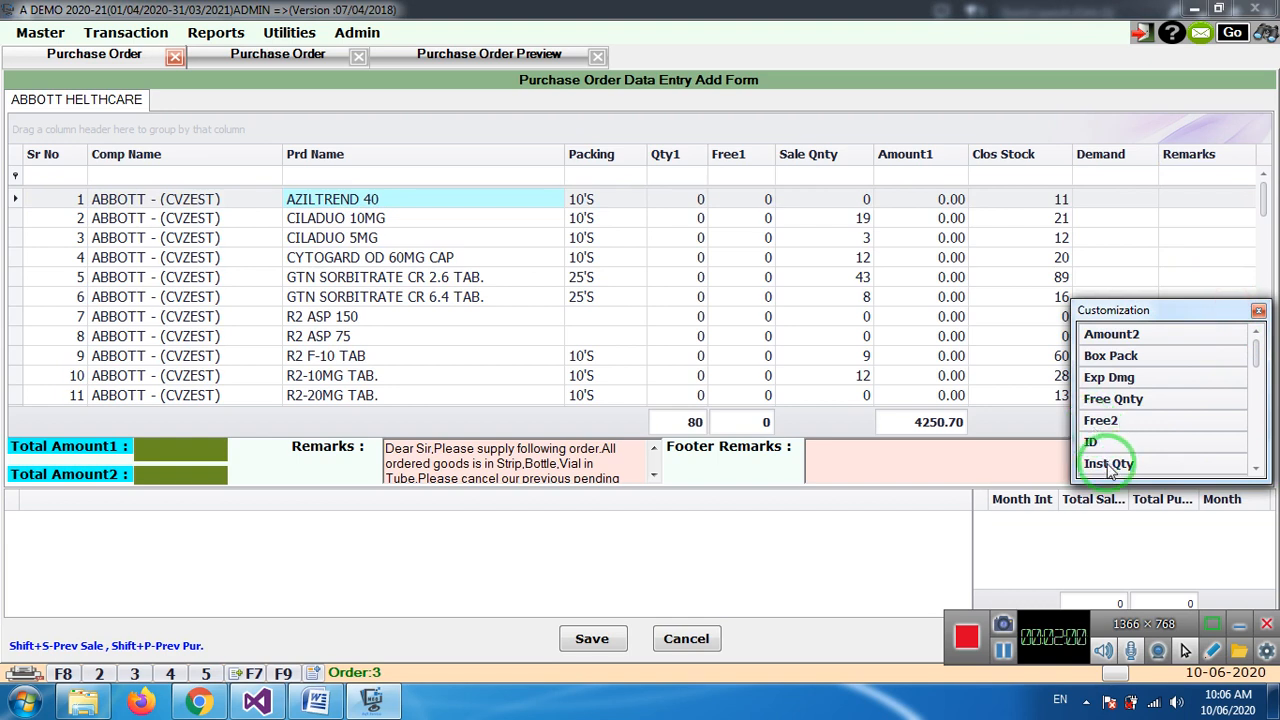
double_click(1108, 464)
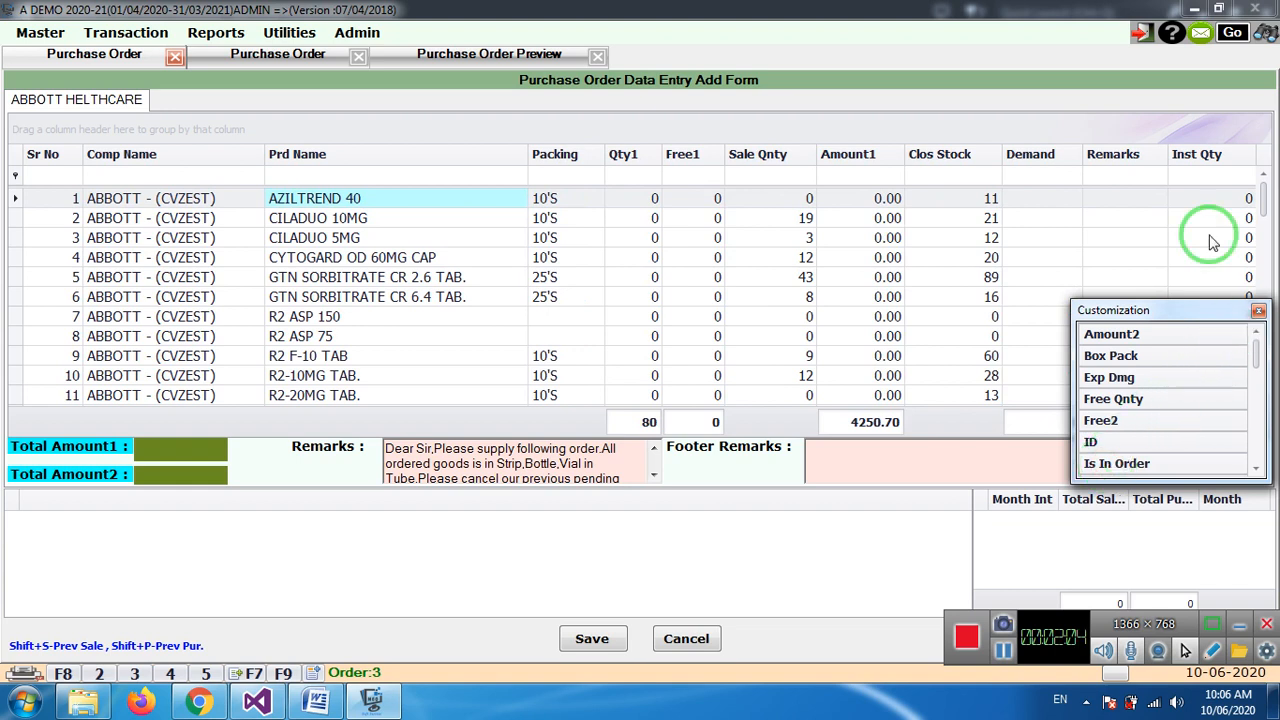
click(1259, 311)
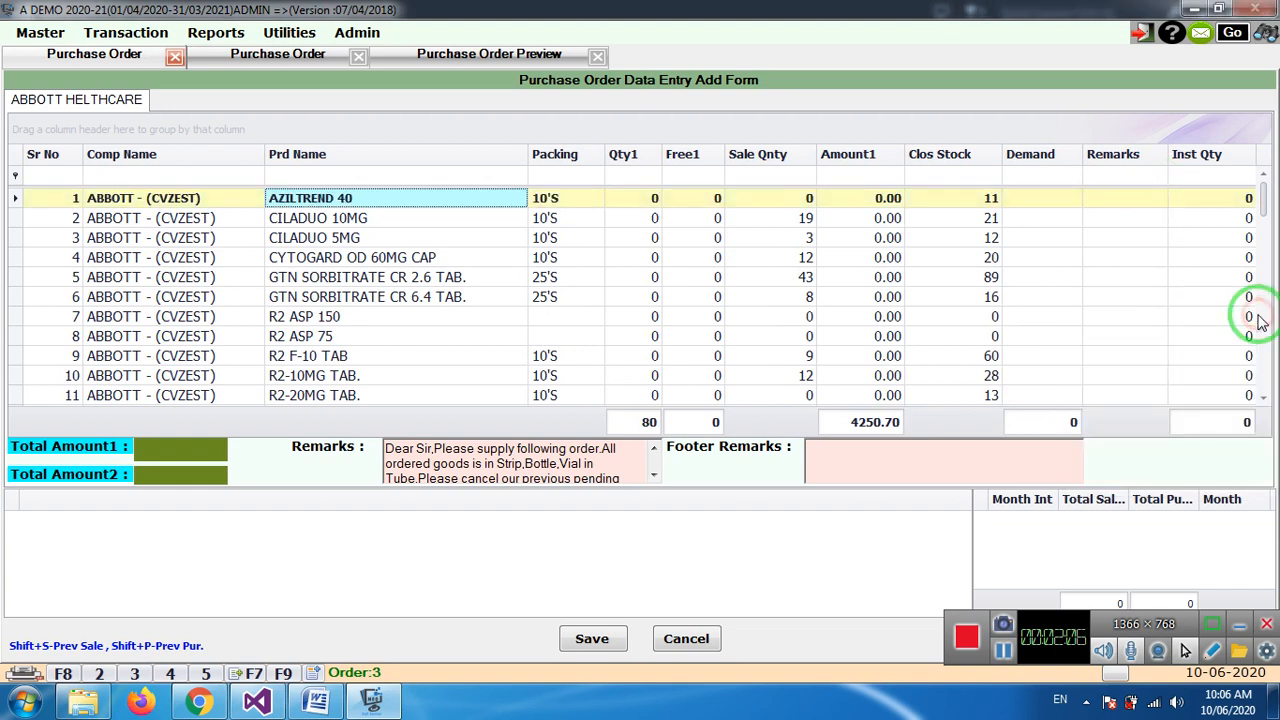
- Save the current column layout of the product grid and dismiss the message
right_click(1050, 165)
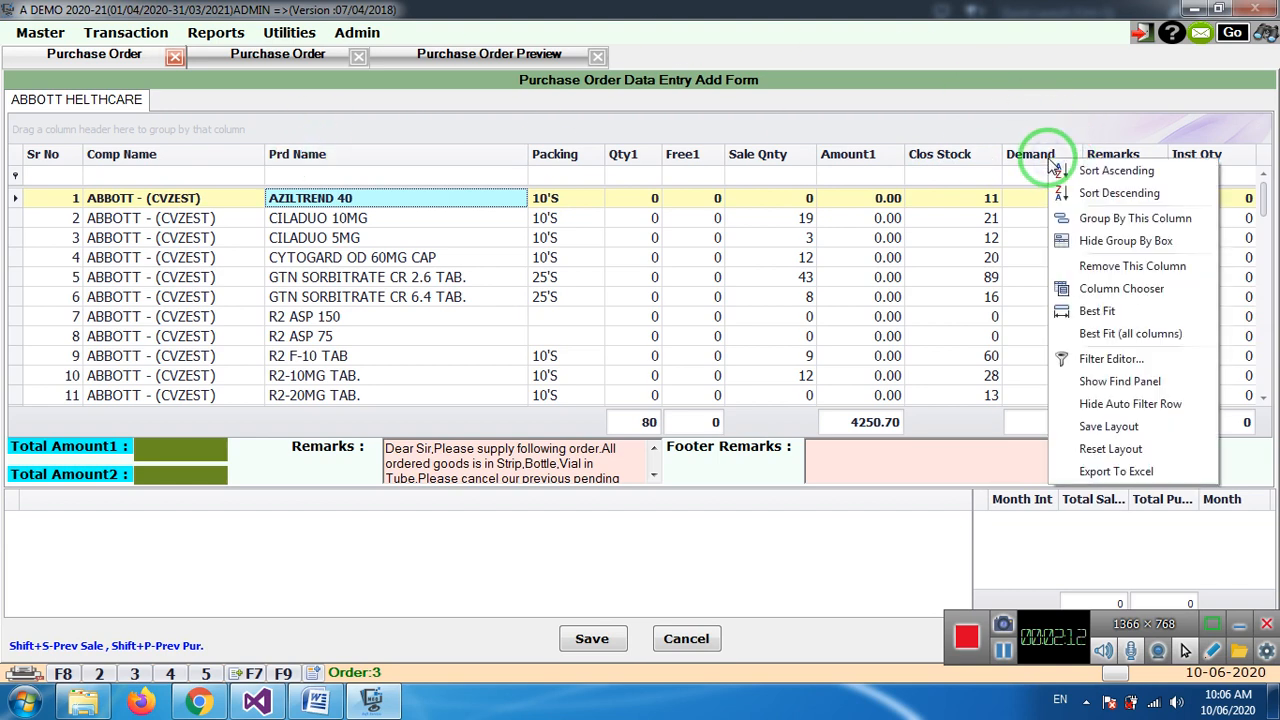
click(1110, 423)
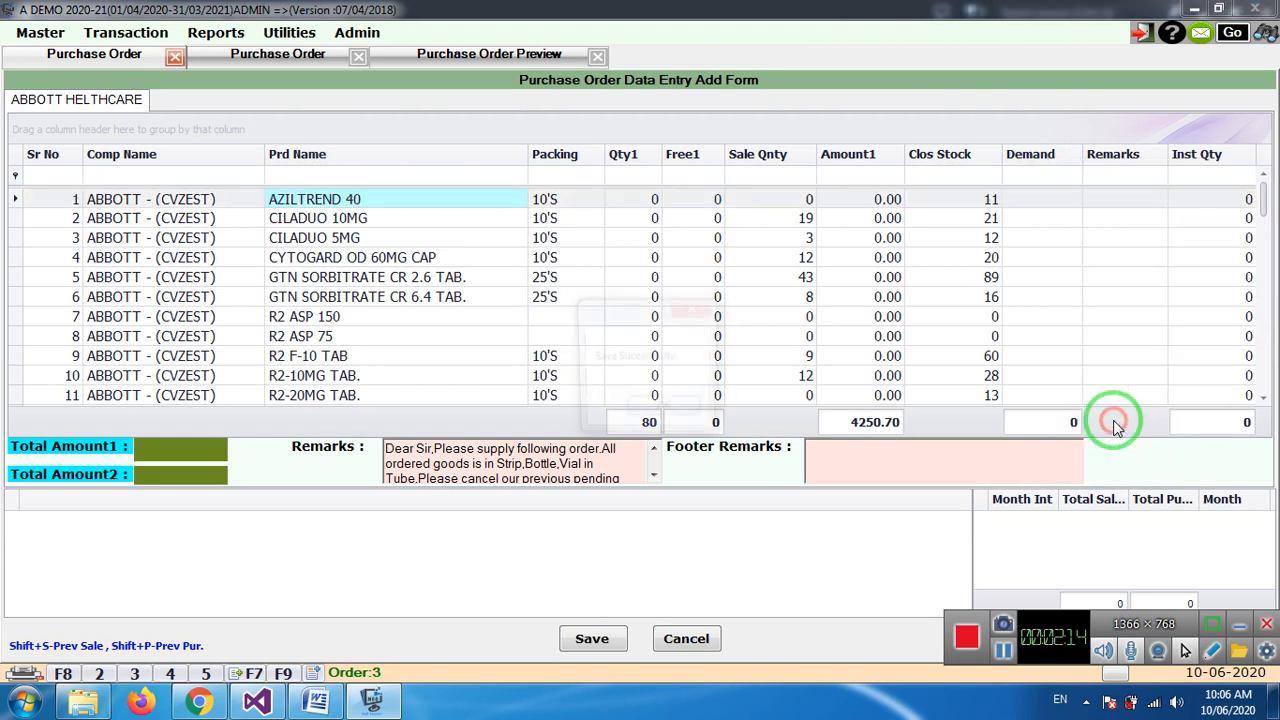
click(655, 410)
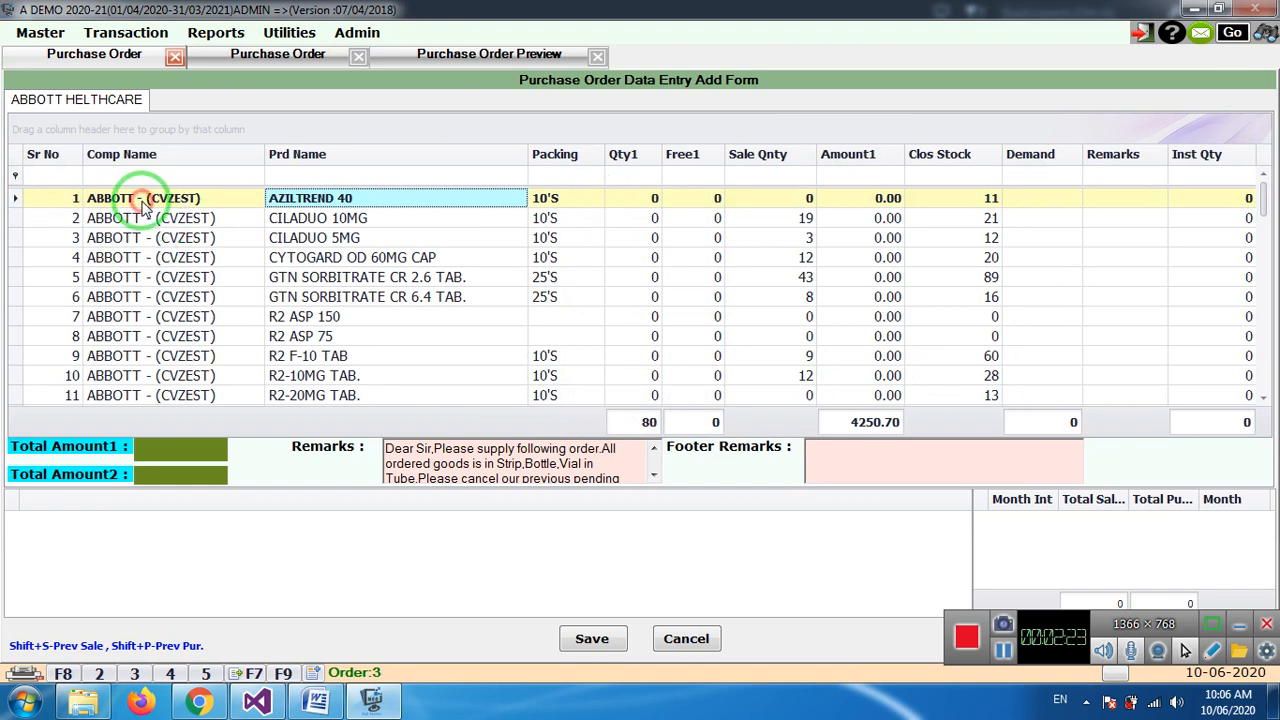
- Browse the ABBOTT HELTHCARE product rows down through the CVZEST and DERMA divisions and return to the first product
key(Down)
key(Down)
key(Down)
key(Down)
key(Down)
key(Down)
key(Down)
key(Down)
key(Down)
key(Down)
key(Down)
key(Down)
key(Down)
key(Down)
key(Down)
key(Down)
key(Down)
key(Down)
key(Down)
key(Down)
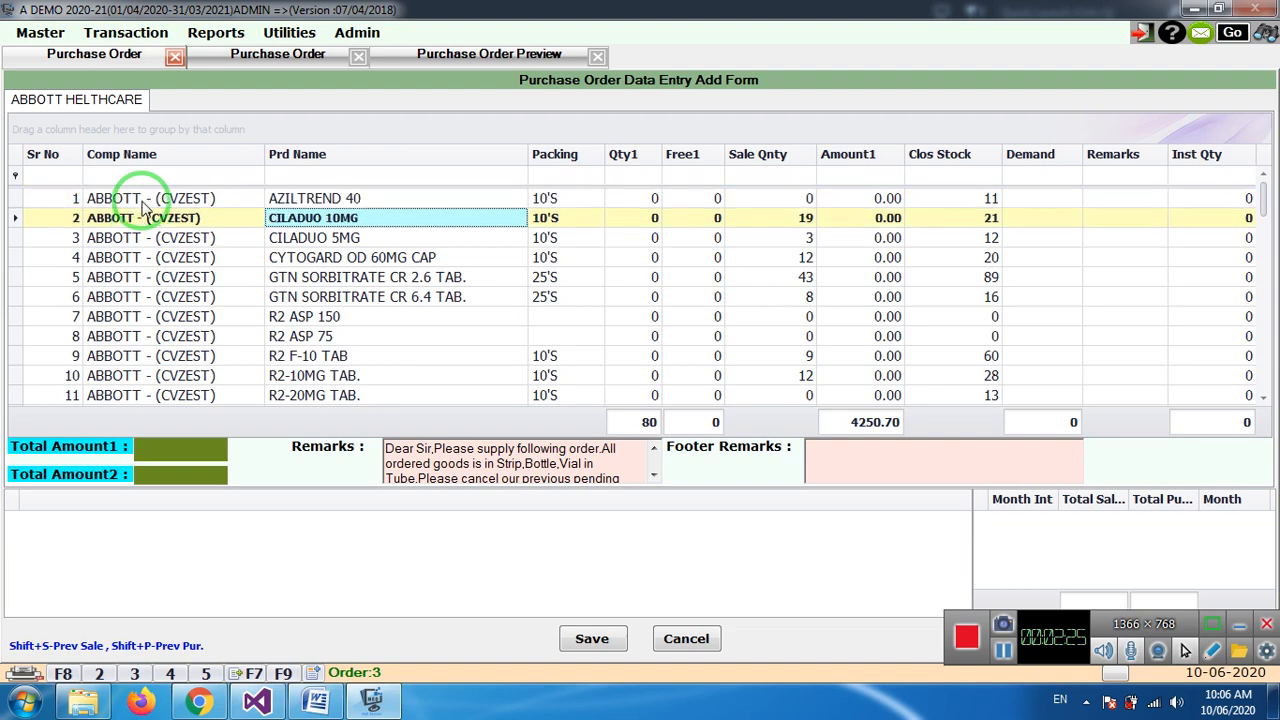
key(Down)
key(Down)
key(Down)
key(Down)
key(Down)
key(Down)
key(Down)
key(Down)
key(Down)
key(Down)
key(Down)
key(Down)
key(Down)
key(Down)
key(Down)
key(Down)
key(Down)
key(Down)
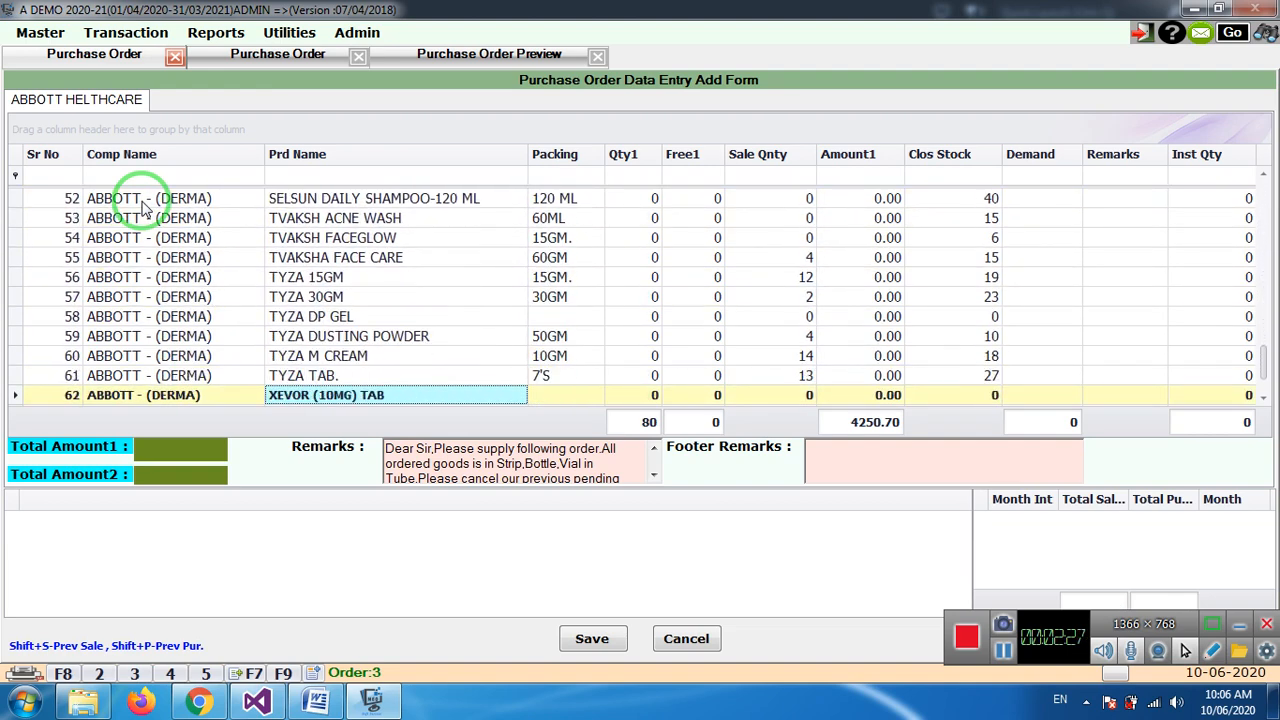
key(Up)
key(Up)
key(Up)
key(Up)
key(Up)
key(Up)
key(Up)
key(Up)
key(Up)
key(Up)
key(Up)
key(Up)
key(Up)
key(Up)
key(Up)
key(Up)
key(Up)
key(Up)
key(Up)
key(Up)
key(Up)
key(Up)
key(Up)
key(Up)
key(Up)
key(Up)
key(Up)
key(Up)
key(Up)
key(Up)
key(Up)
key(Up)
key(Up)
key(Up)
key(Up)
key(Up)
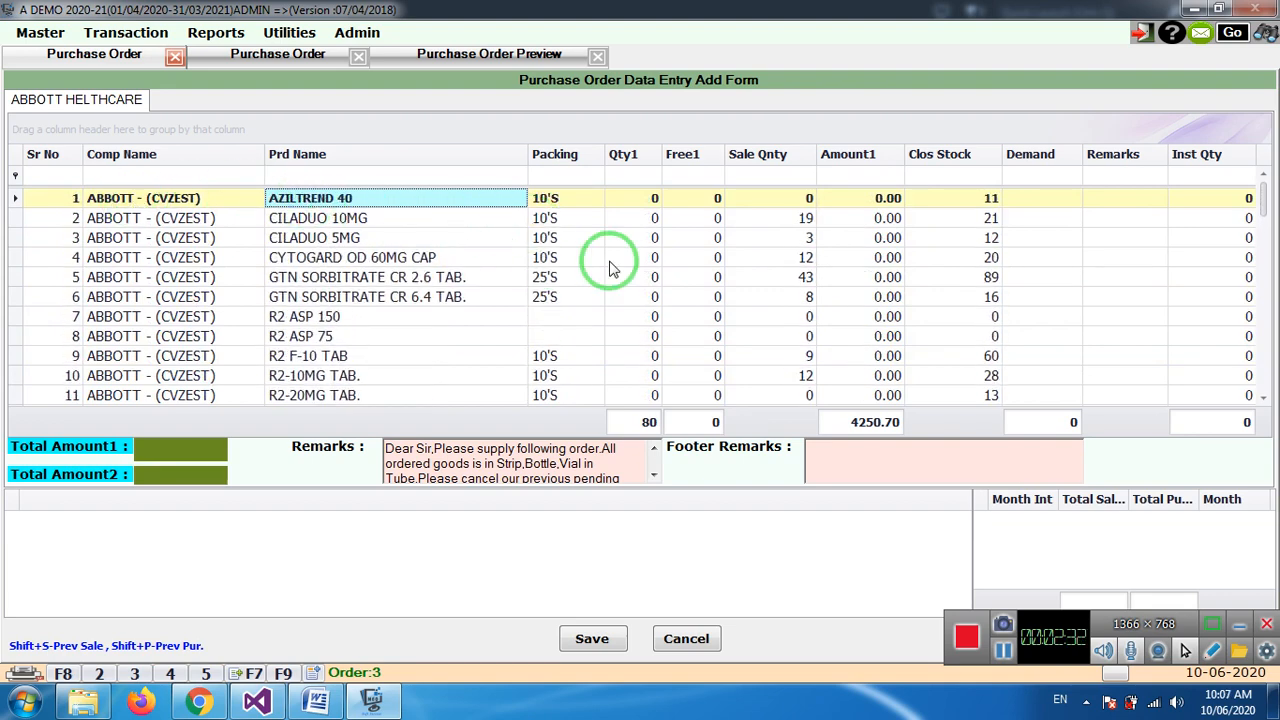
- Display the previous purchases of GTN SORBITRATE CR 2.6 TAB. and check its sale quantity
click(634, 198)
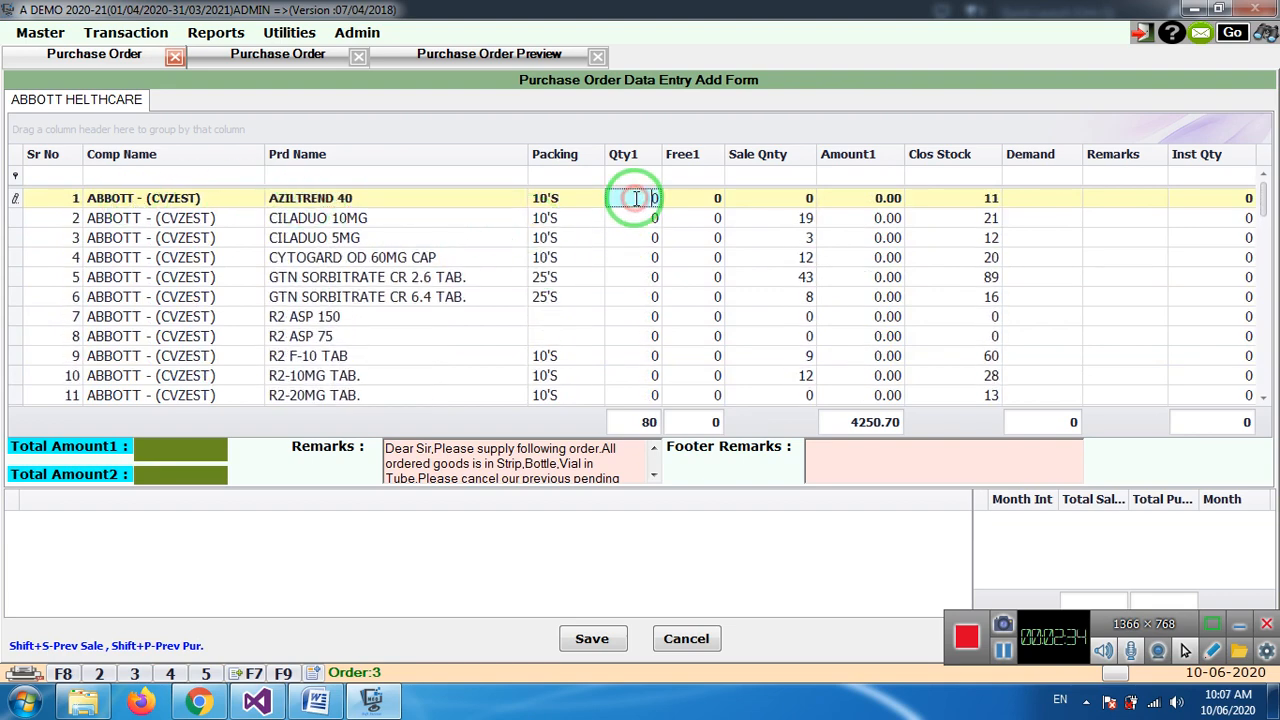
click(316, 199)
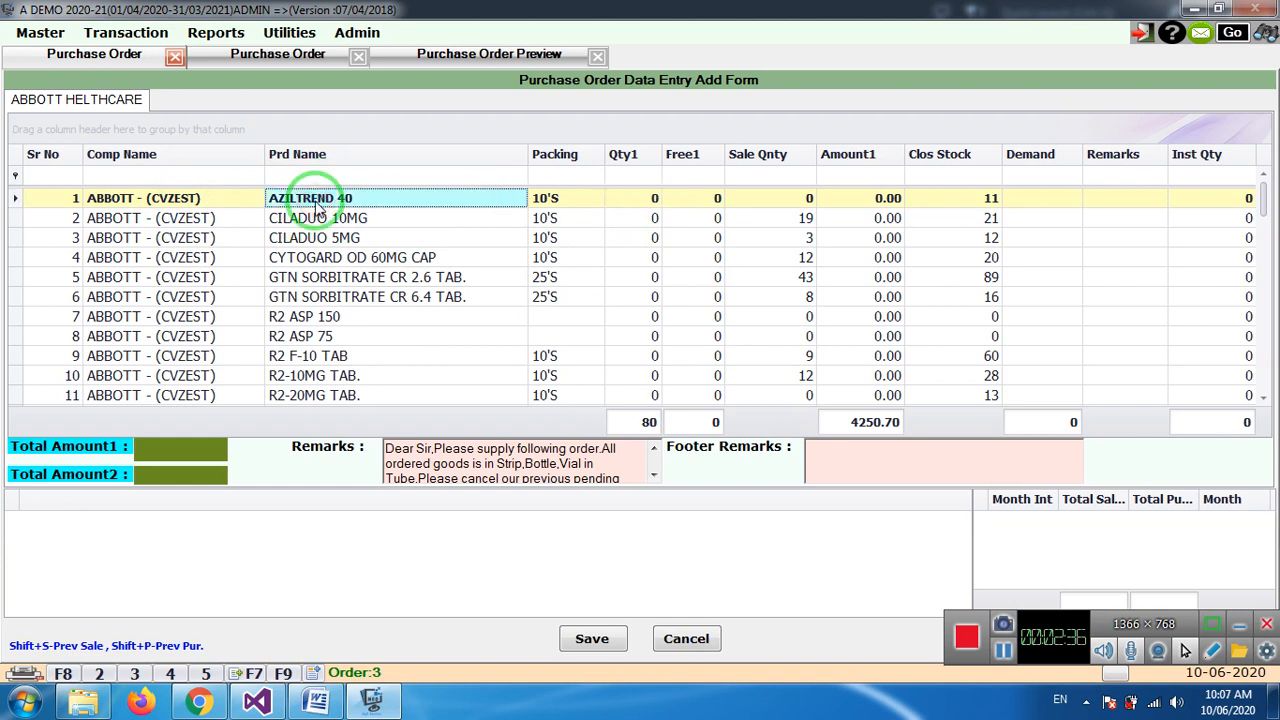
key(Down)
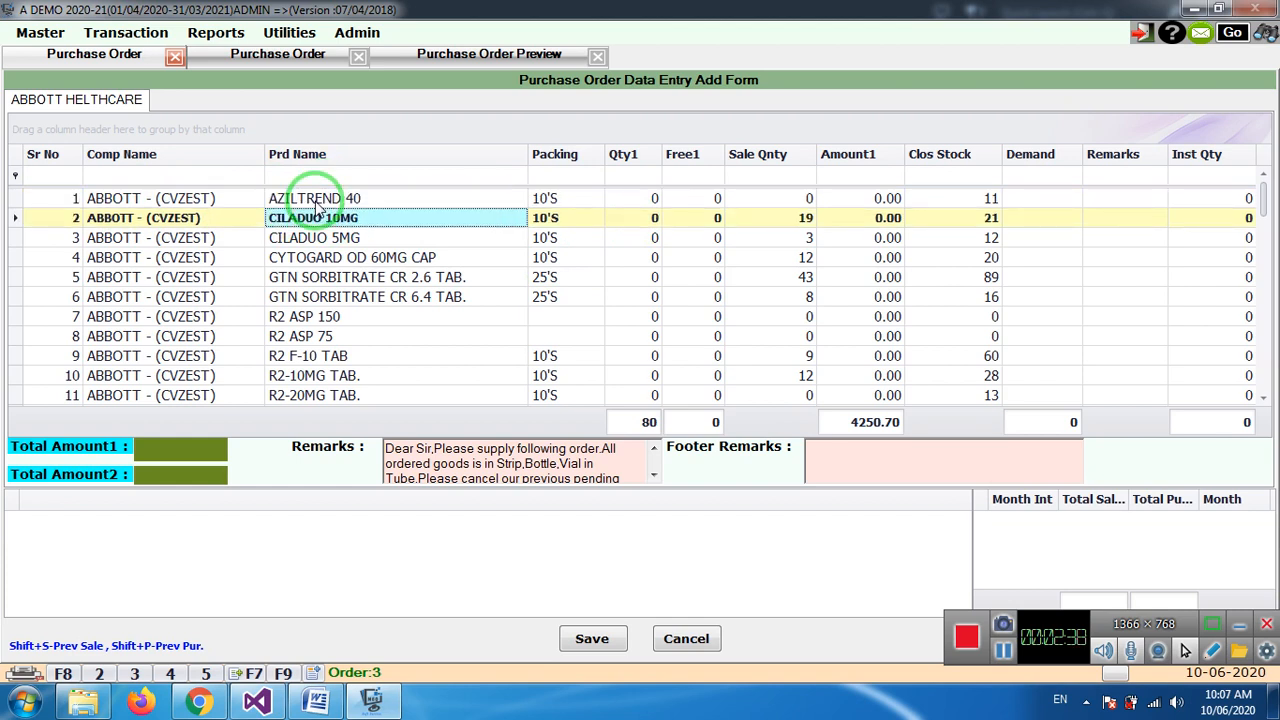
key(Down)
key(Down)
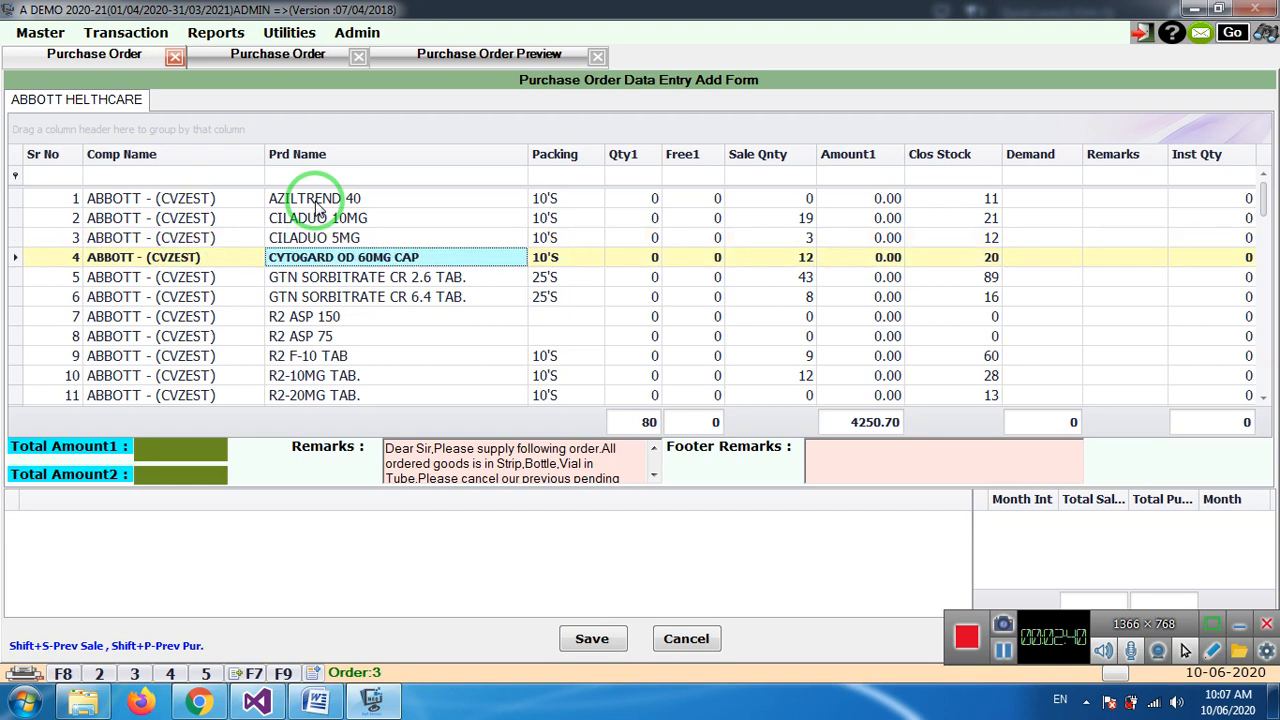
key(Down)
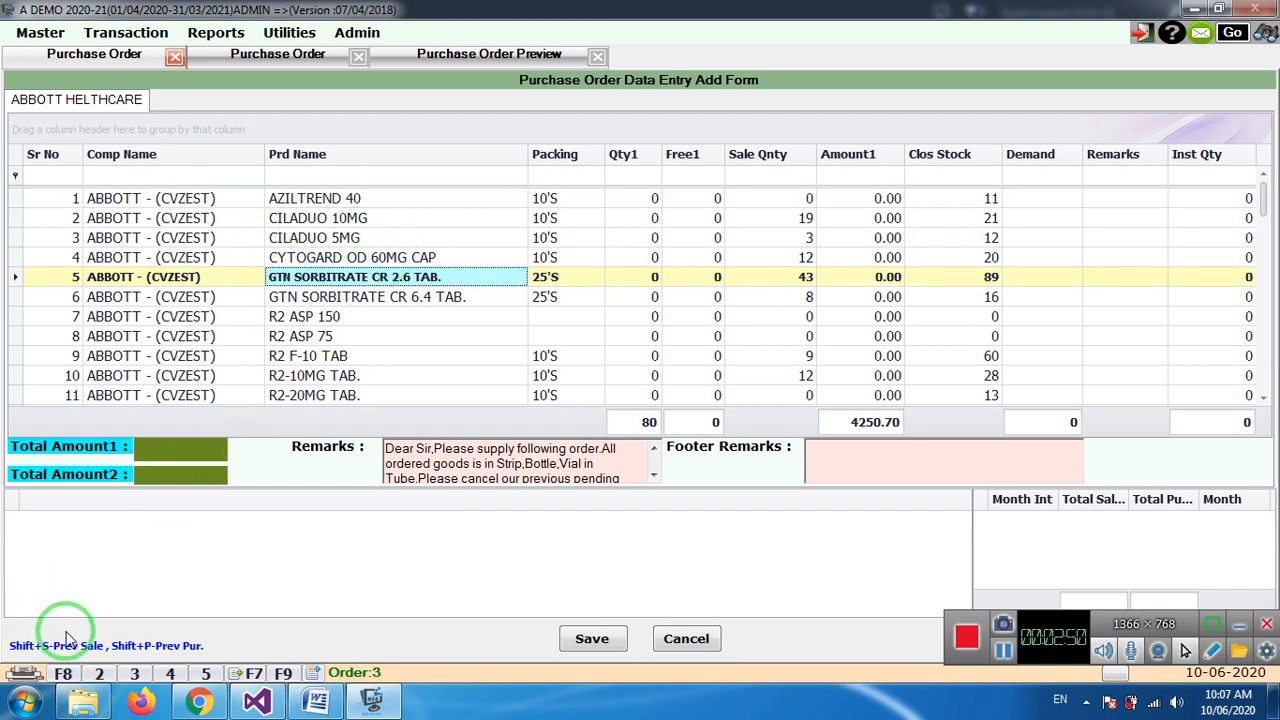
click(383, 277)
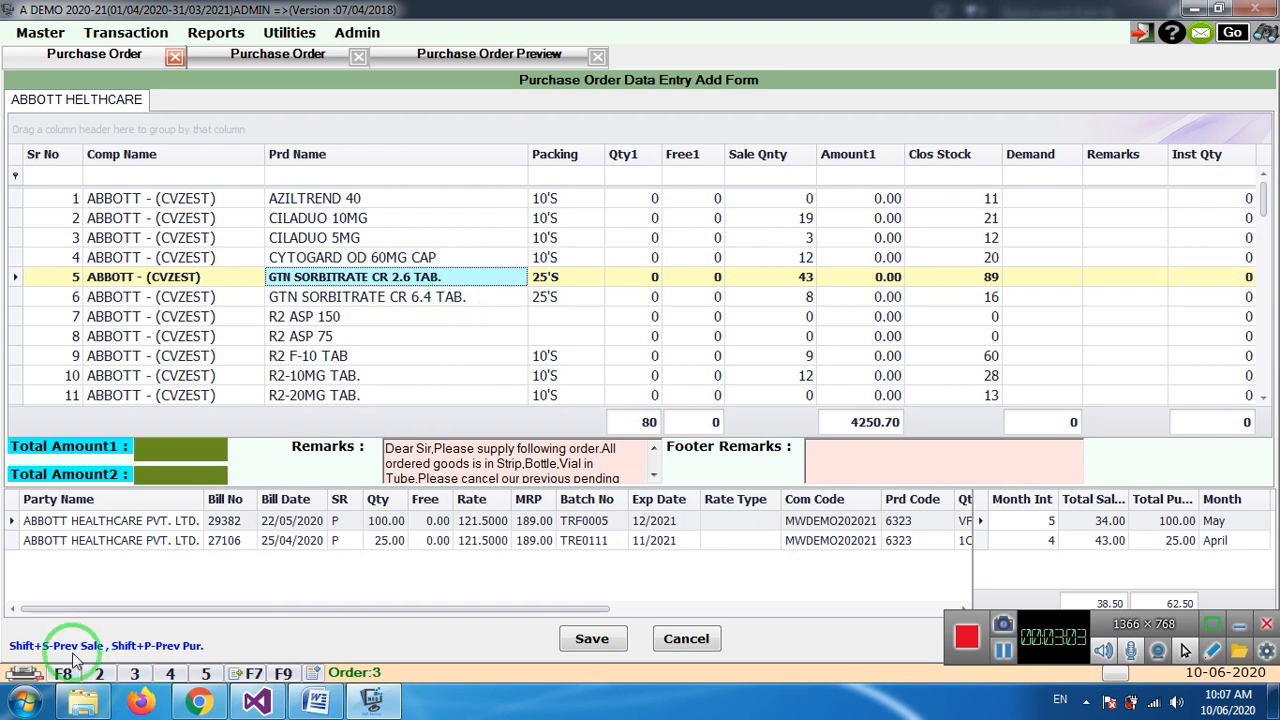
click(795, 281)
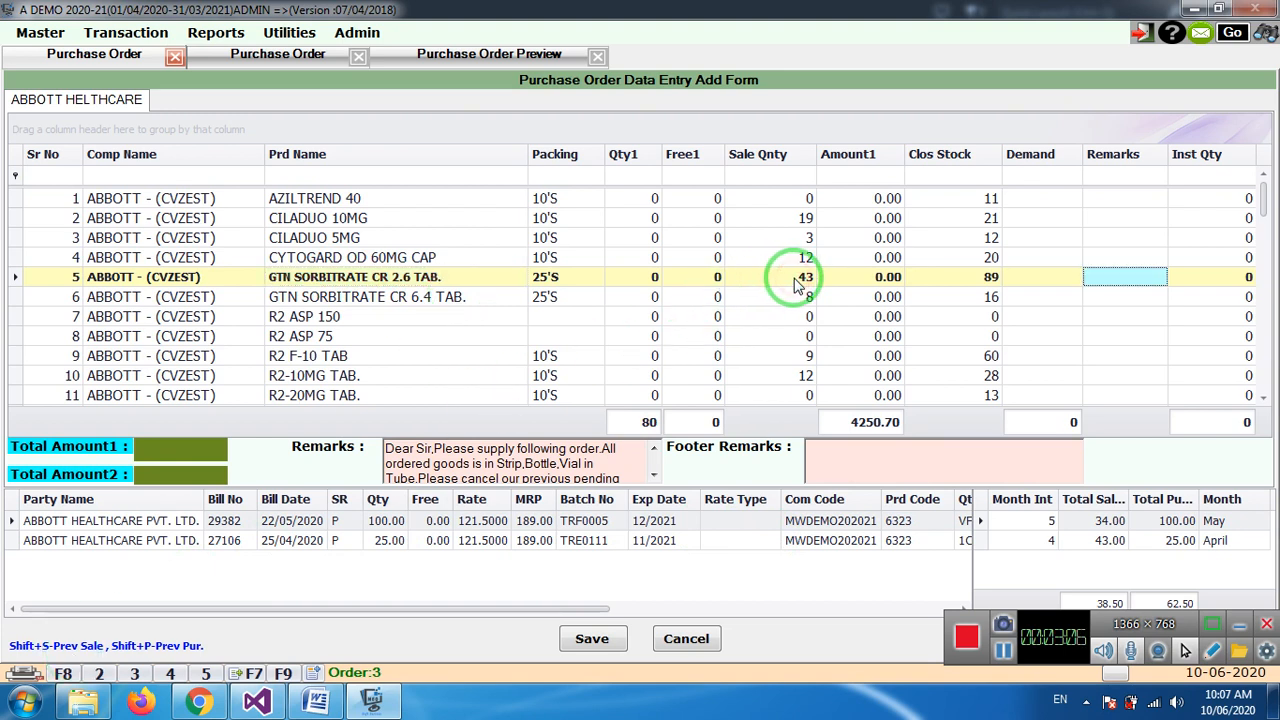
- Display the previous sales of GTN SORBITRATE CR 2.6 TAB. and go through the listed sale bills to the last one
click(366, 278)
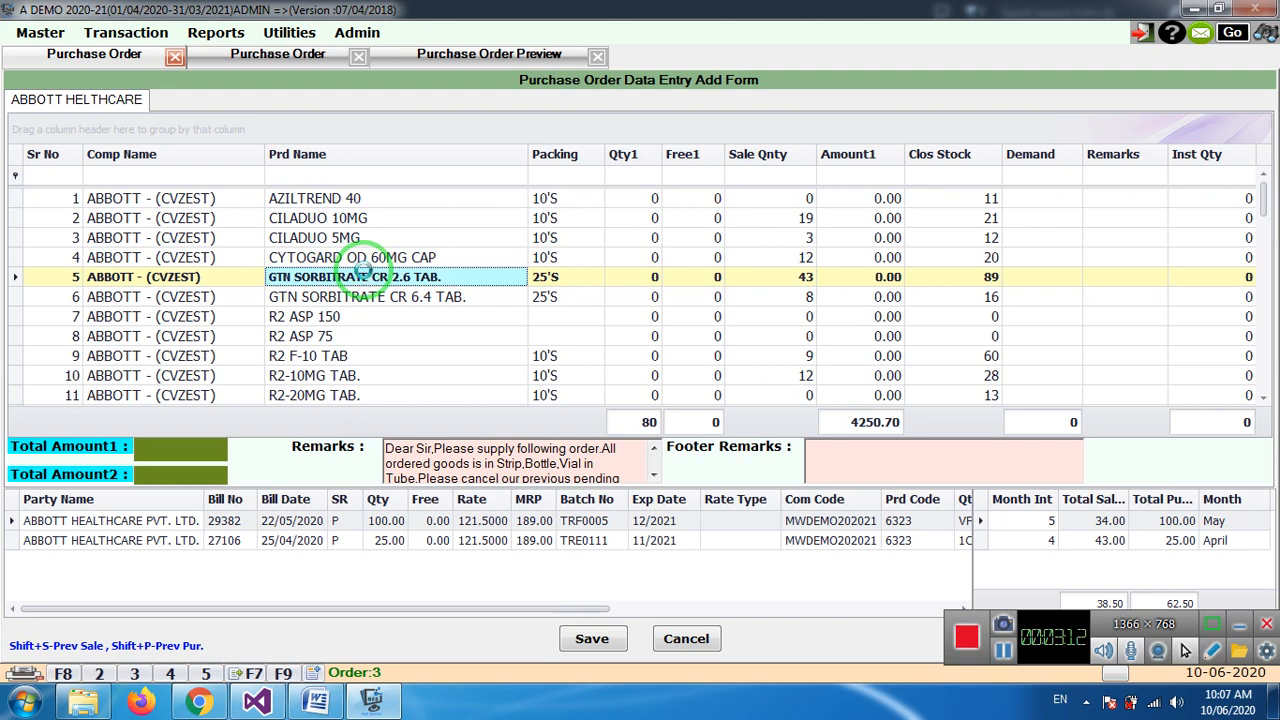
key(shift+s)
click(112, 610)
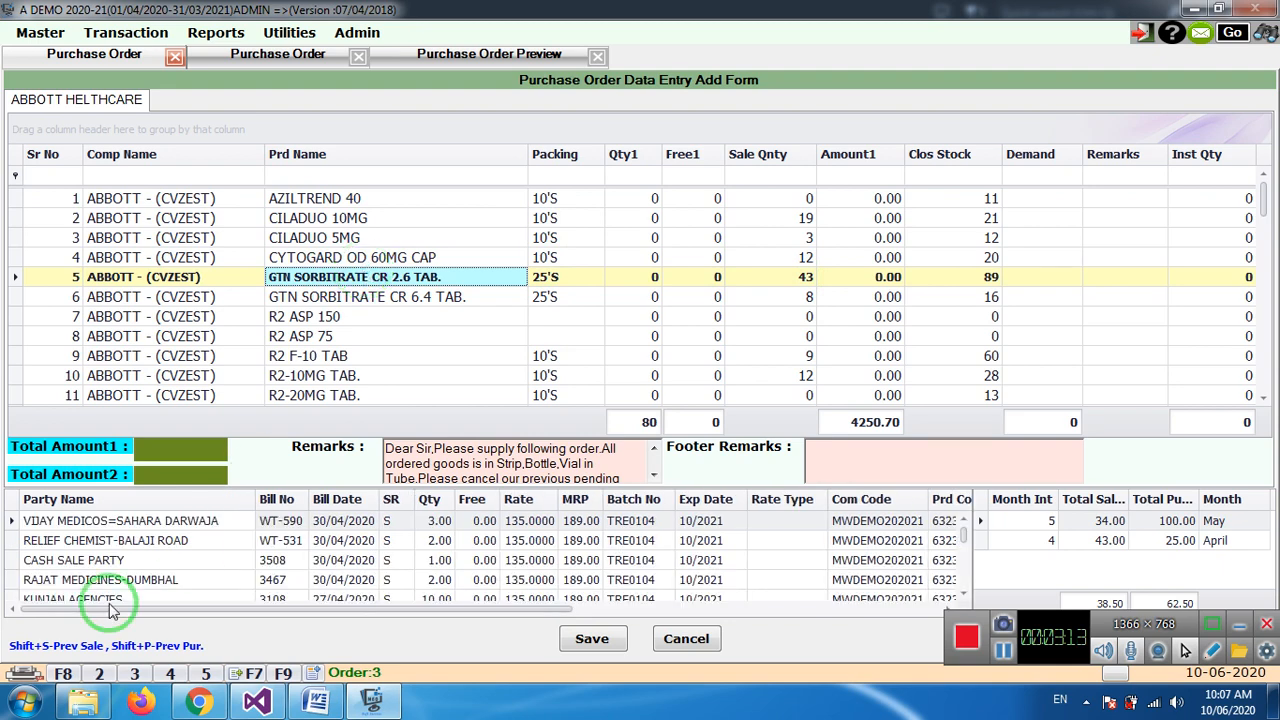
click(152, 527)
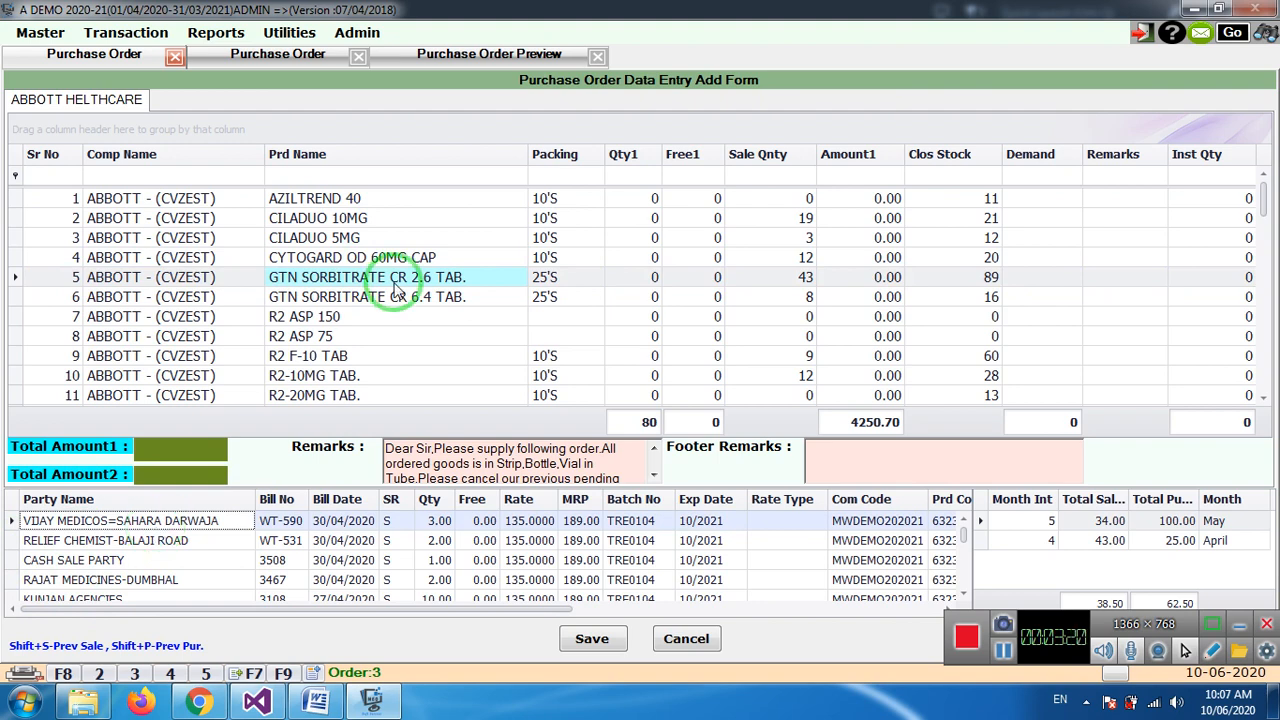
click(279, 522)
key(Down)
key(Down)
key(Down)
key(Down)
key(Down)
key(Down)
key(Down)
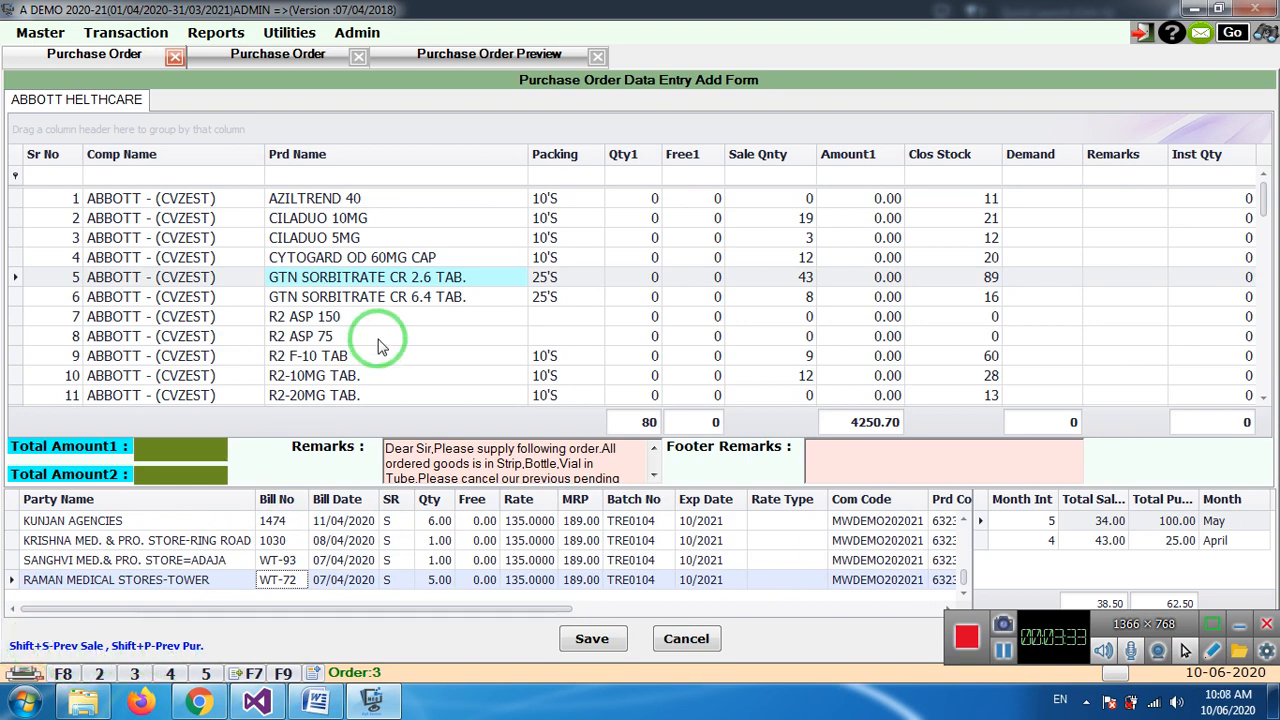
- Browse the ABBOTT product rows from the GTN SORBITRATE tablets down to the end of the DERMA division and back to AZILTREND 40
click(382, 280)
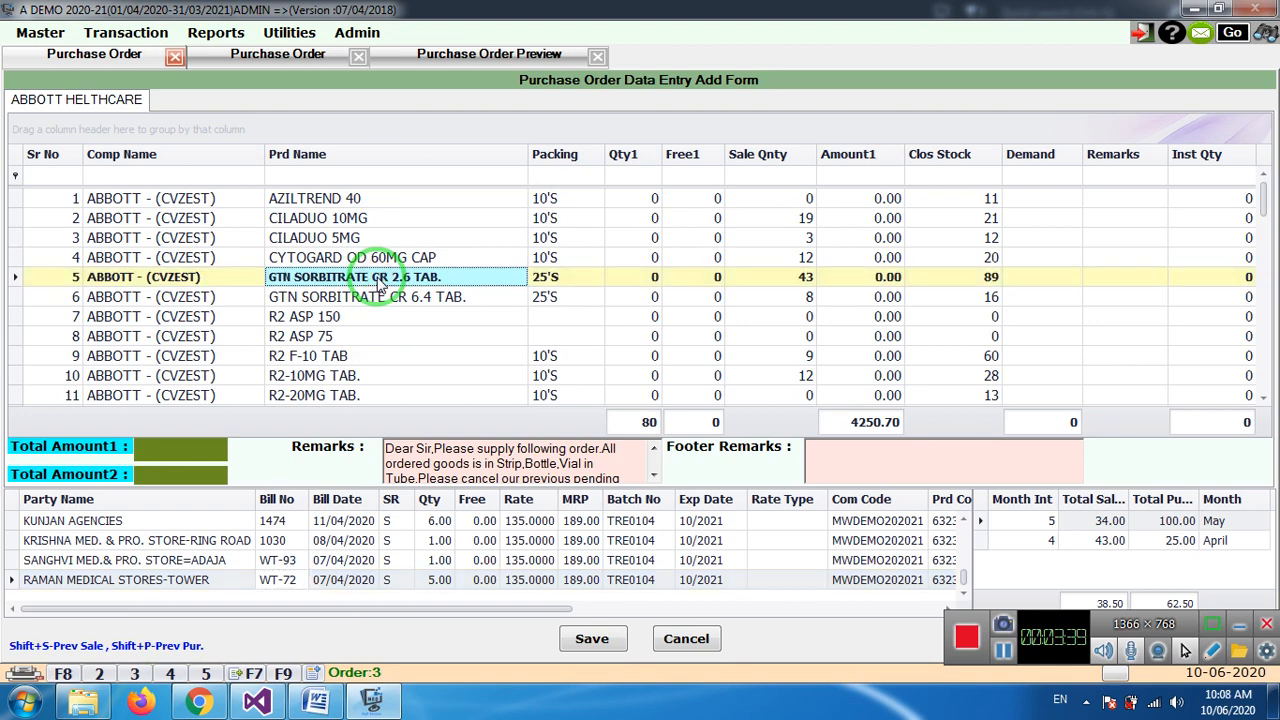
key(Down)
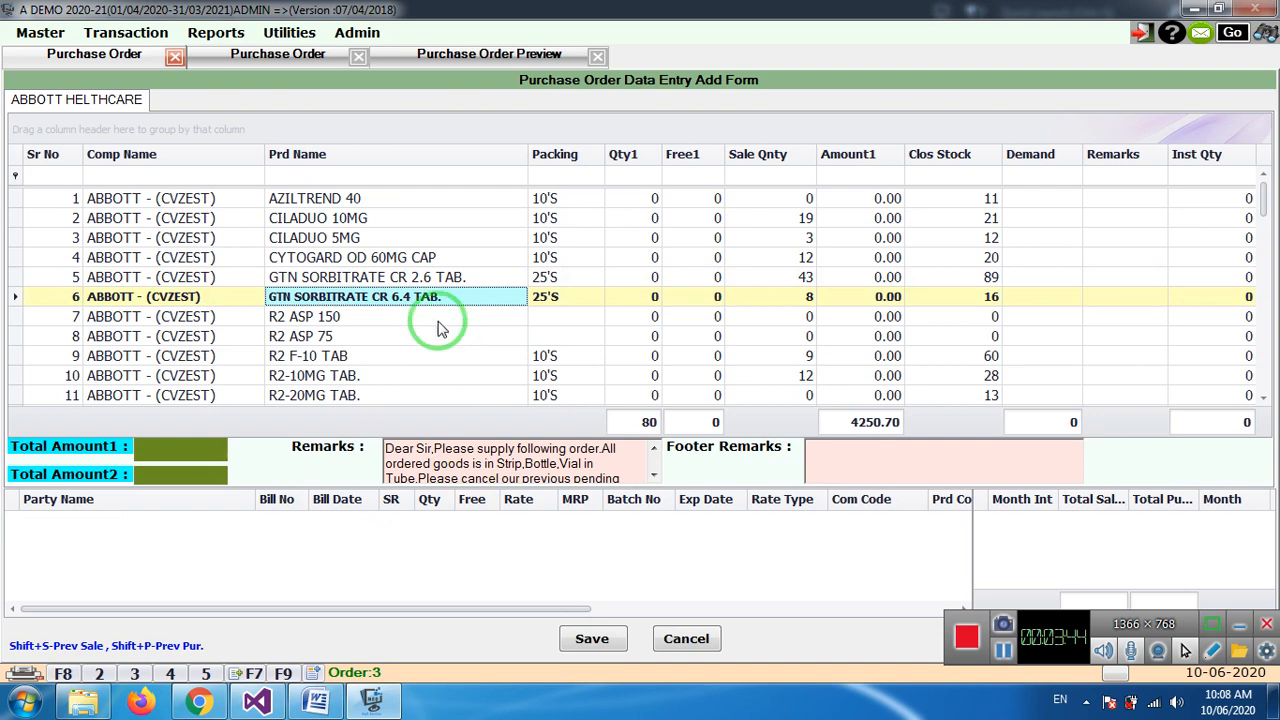
click(403, 260)
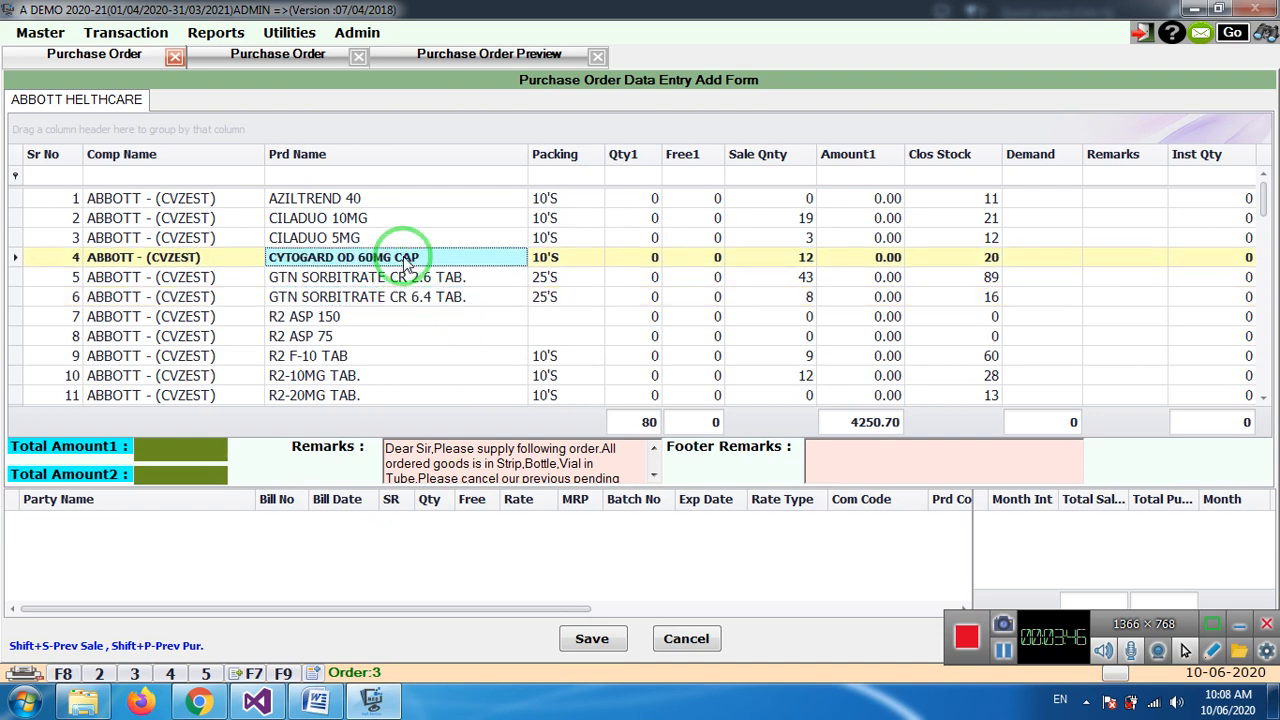
key(Down)
key(Down)
key(Down)
key(Down)
key(Down)
key(Down)
key(Down)
key(Down)
key(Down)
key(Down)
key(Down)
key(Down)
key(Down)
key(Down)
key(Down)
key(Down)
key(Down)
key(Down)
key(Down)
key(Down)
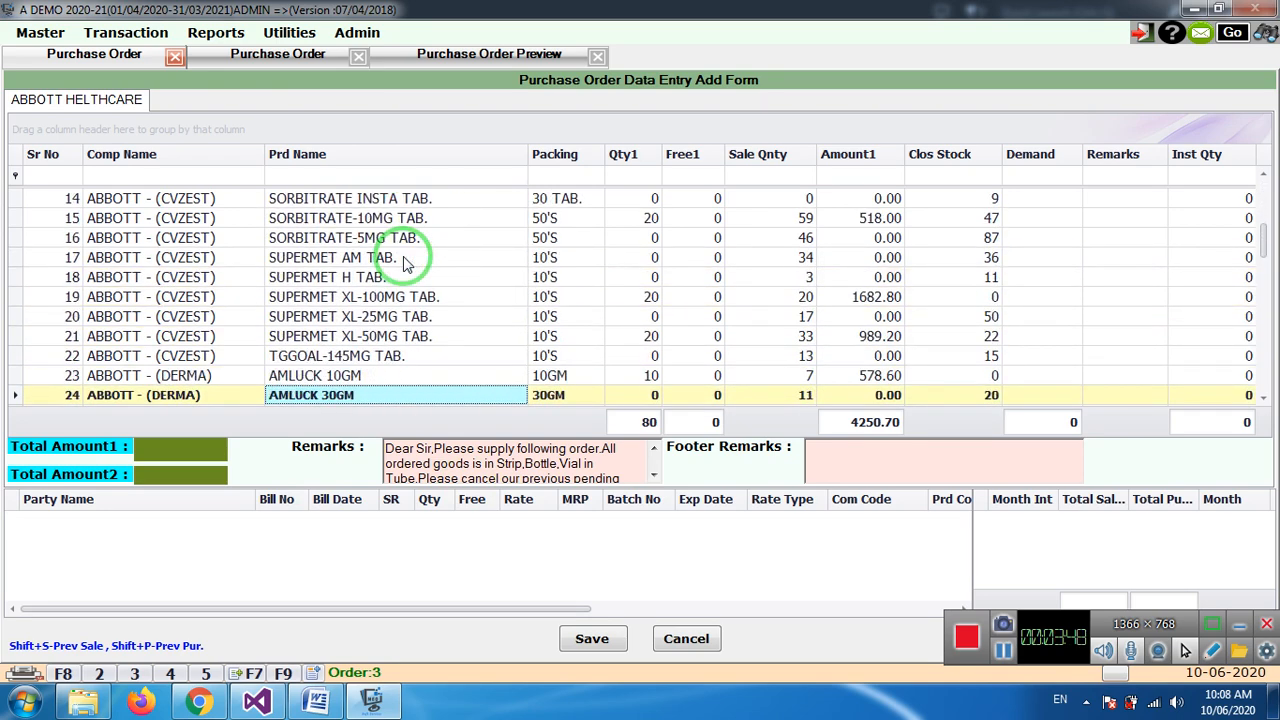
key(Down)
key(Down)
key(Down)
key(Down)
key(Down)
key(Down)
key(Down)
key(Down)
key(Down)
key(Down)
key(Down)
key(Down)
key(Down)
key(Down)
key(Down)
key(Down)
key(Down)
key(Down)
key(Down)
key(Down)
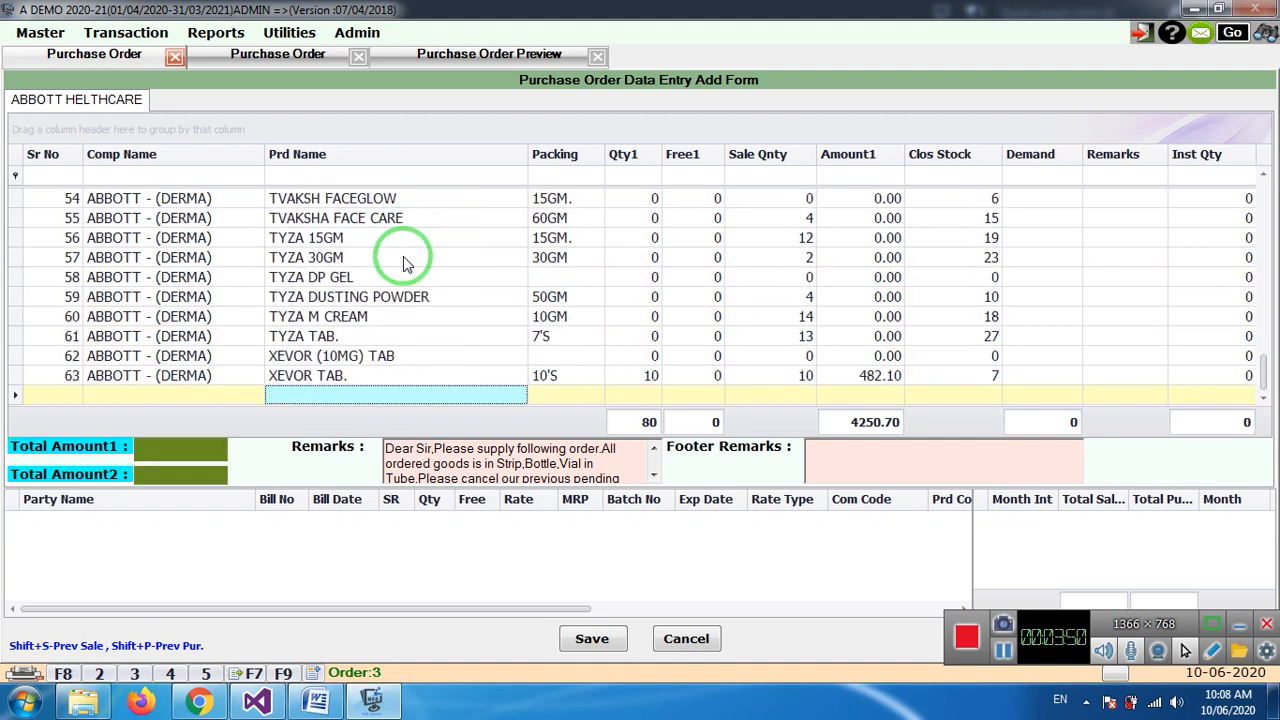
key(Up)
key(Up)
key(Up)
key(Up)
key(Up)
key(Up)
key(Up)
key(Up)
key(Up)
key(Up)
key(Up)
key(Up)
key(Up)
key(Up)
key(Up)
key(Up)
key(Up)
key(Up)
key(Up)
key(Up)
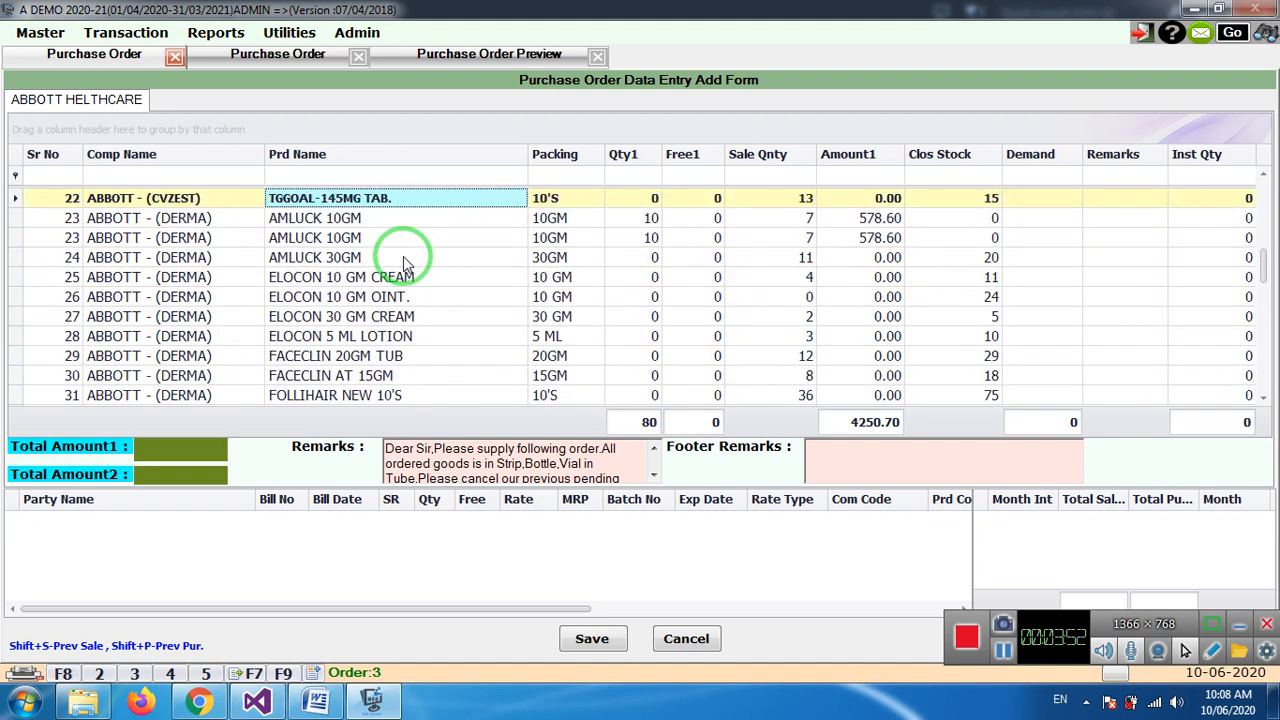
key(Up)
key(Up)
key(Up)
key(Up)
key(Up)
key(Up)
key(Up)
key(Up)
key(Up)
key(Up)
key(Up)
key(Up)
key(Up)
key(Up)
key(Up)
key(Up)
key(Up)
key(Up)
key(Up)
key(Up)
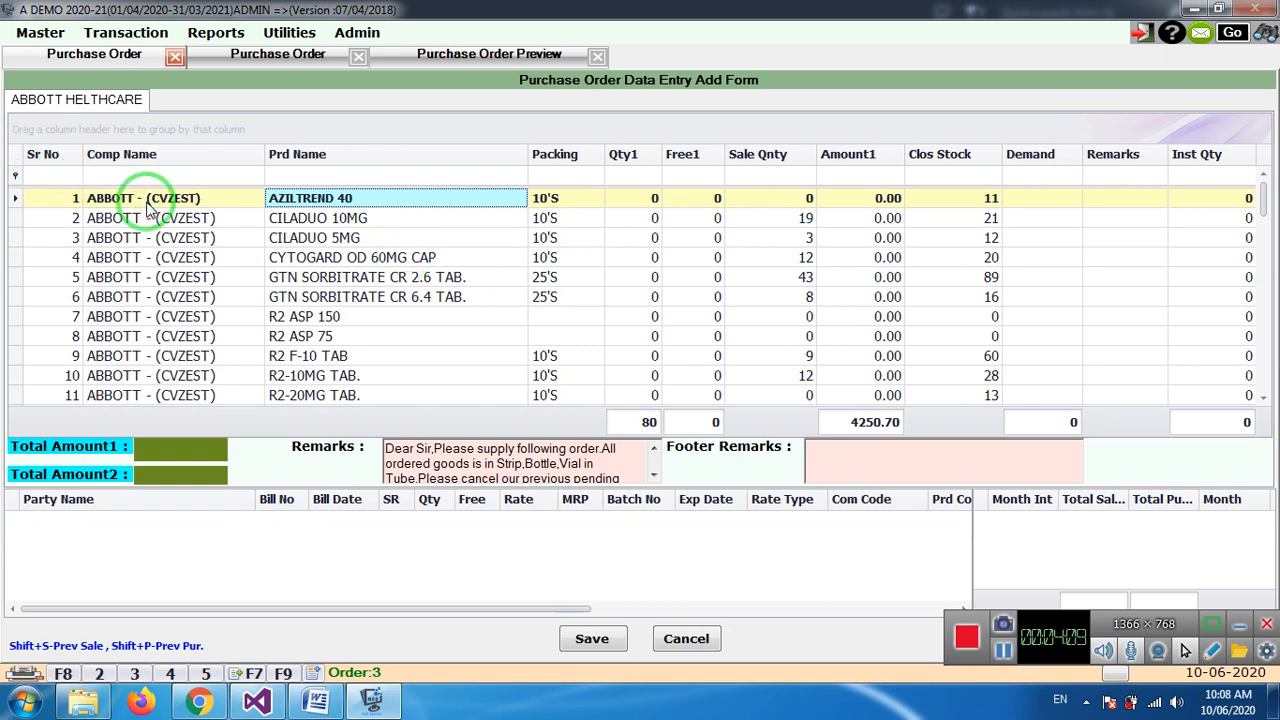
- Look through the product list again from AZILTREND 40 down to PHENOBARBITONE 1ML, checking the division names, and move back up to the CVZEST products
key(Down)
key(Down)
key(Down)
key(Down)
key(Down)
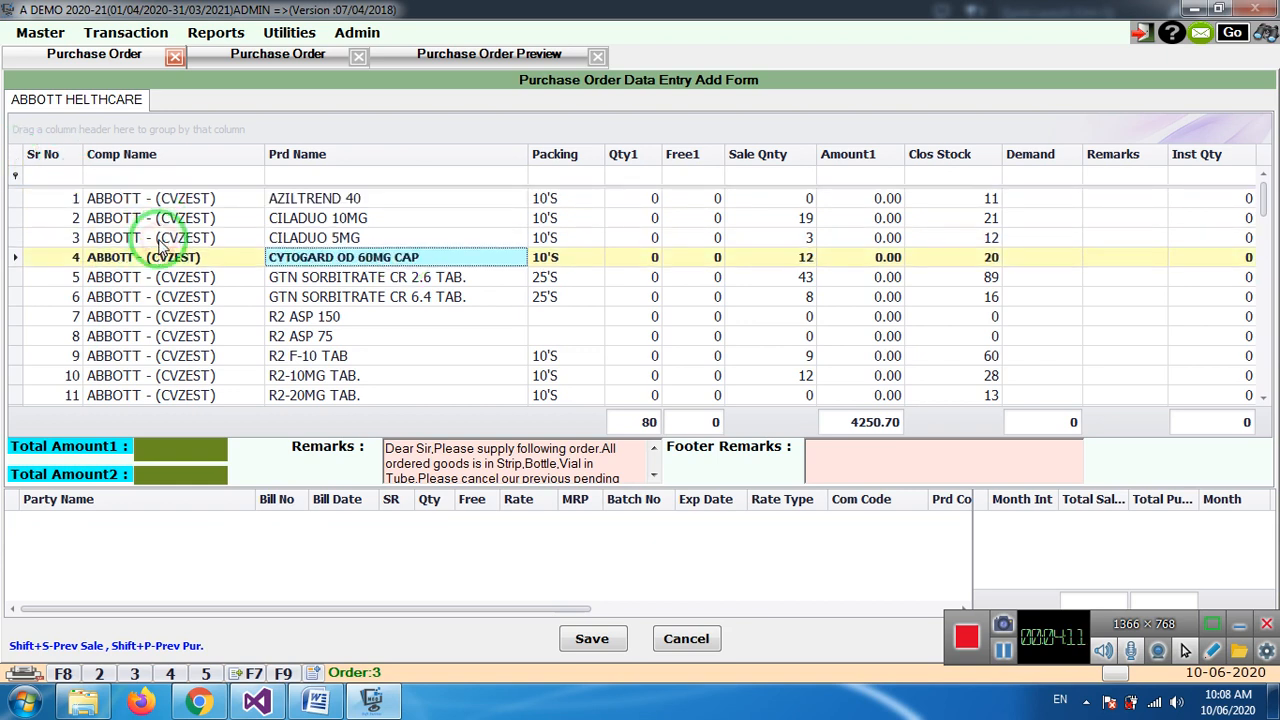
key(Down)
key(Down)
key(Down)
key(Down)
key(Down)
key(Down)
key(Down)
key(Down)
key(Down)
key(Down)
key(Down)
key(Down)
key(Down)
key(Down)
key(Down)
key(Down)
key(Down)
key(Down)
key(Down)
key(Down)
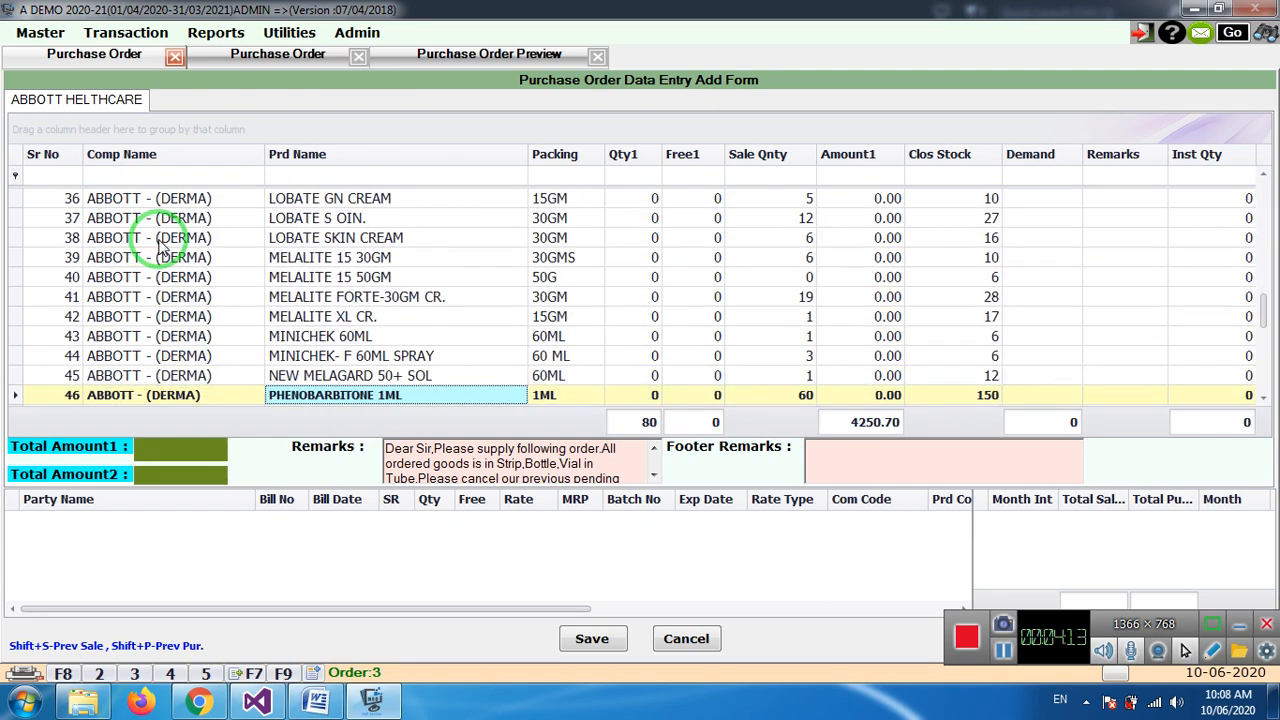
key(Up)
key(Up)
key(Up)
key(Up)
key(Up)
key(Up)
key(Up)
key(Up)
key(Up)
key(Up)
key(Up)
key(Up)
key(Up)
key(Up)
key(Up)
key(Up)
key(Up)
key(Up)
key(Up)
key(Up)
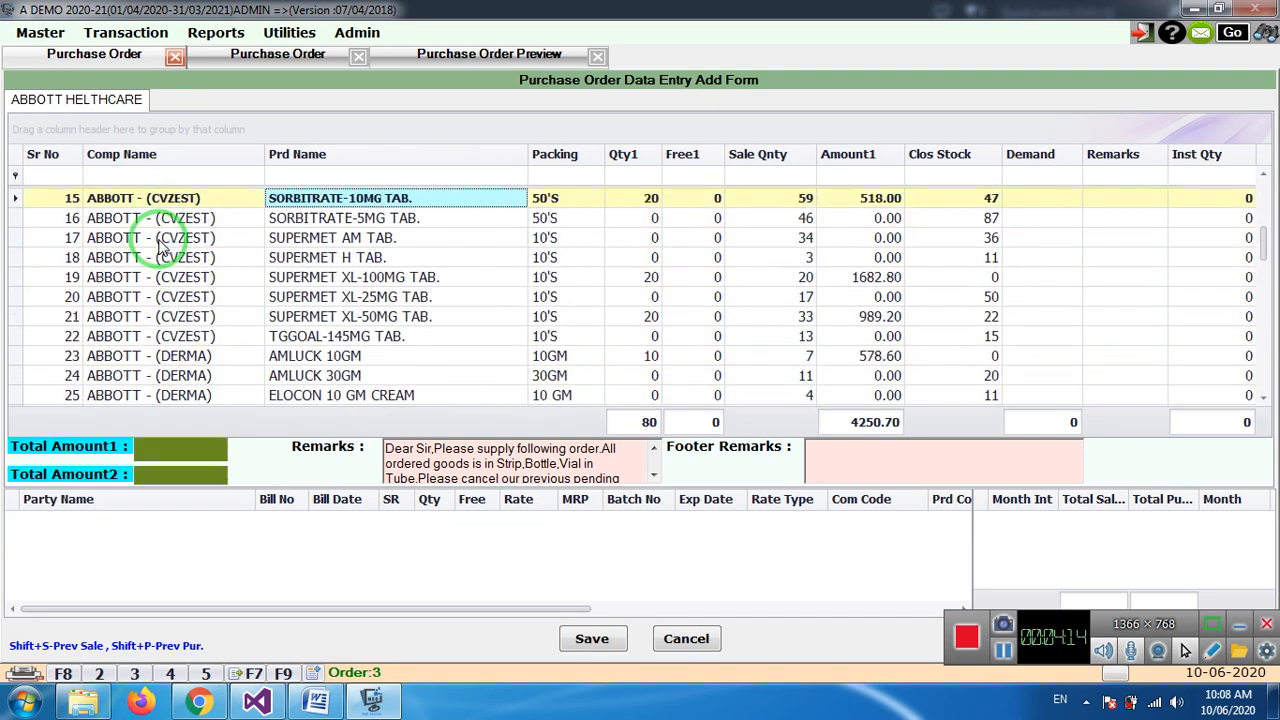
- Set the order quantity Qty1 to 10 for AZILTREND 40 in the CVZEST division and for LOBATE S OIN. in the DERMA division
key(Return)
text(10)
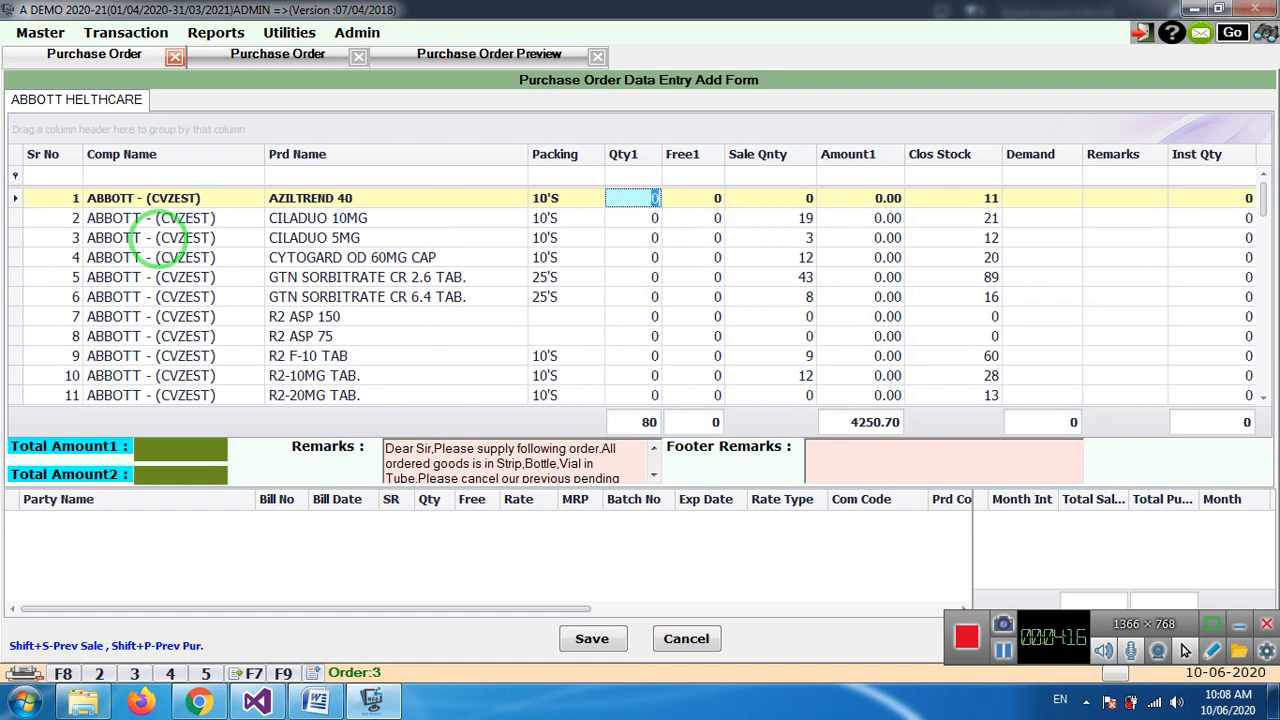
key(Down)
key(Down)
key(Down)
key(Down)
key(Down)
key(Down)
key(Down)
key(Down)
key(Down)
key(Down)
key(Down)
key(Down)
key(Down)
key(Down)
key(Down)
key(Down)
key(Down)
key(Down)
key(Down)
key(Down)
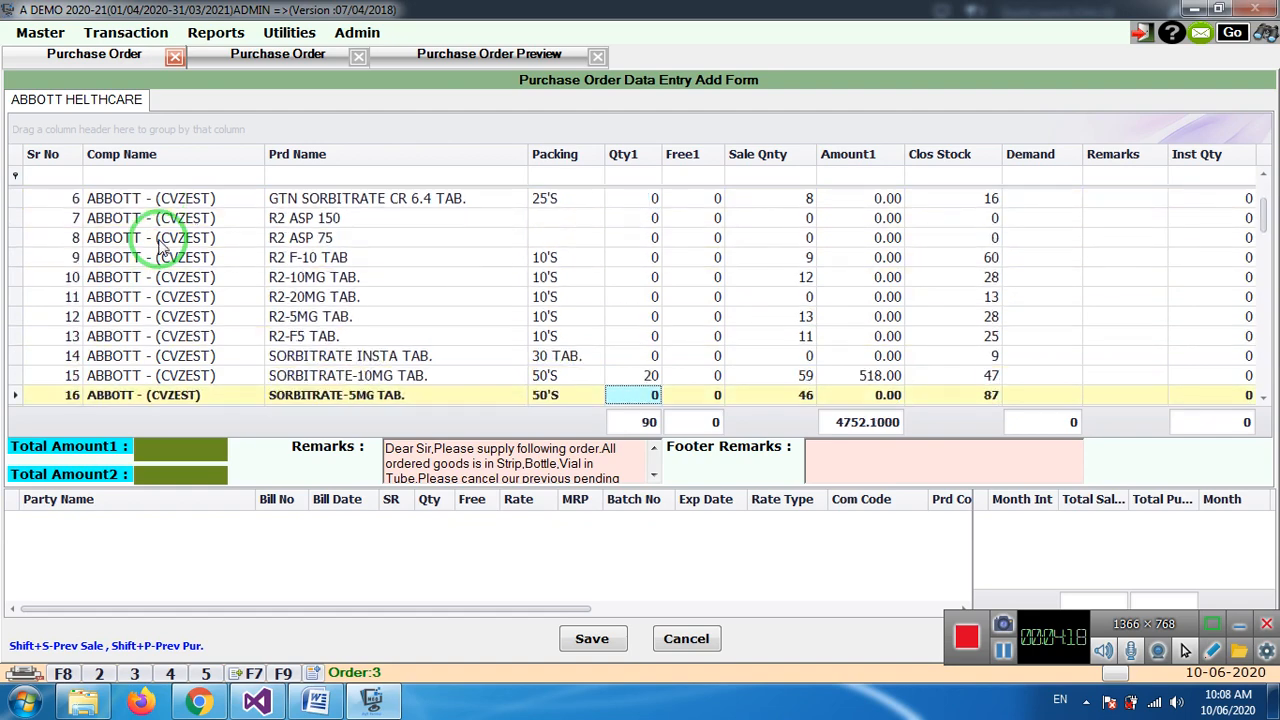
text(10)
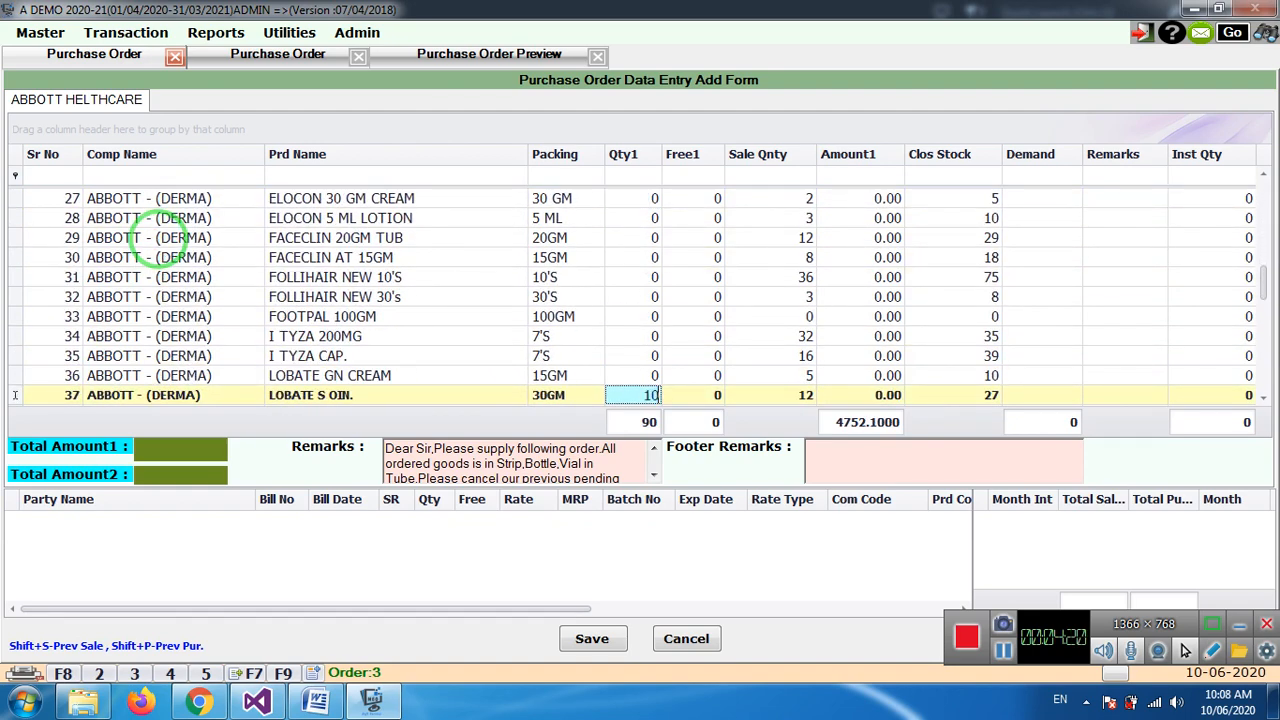
key(Down)
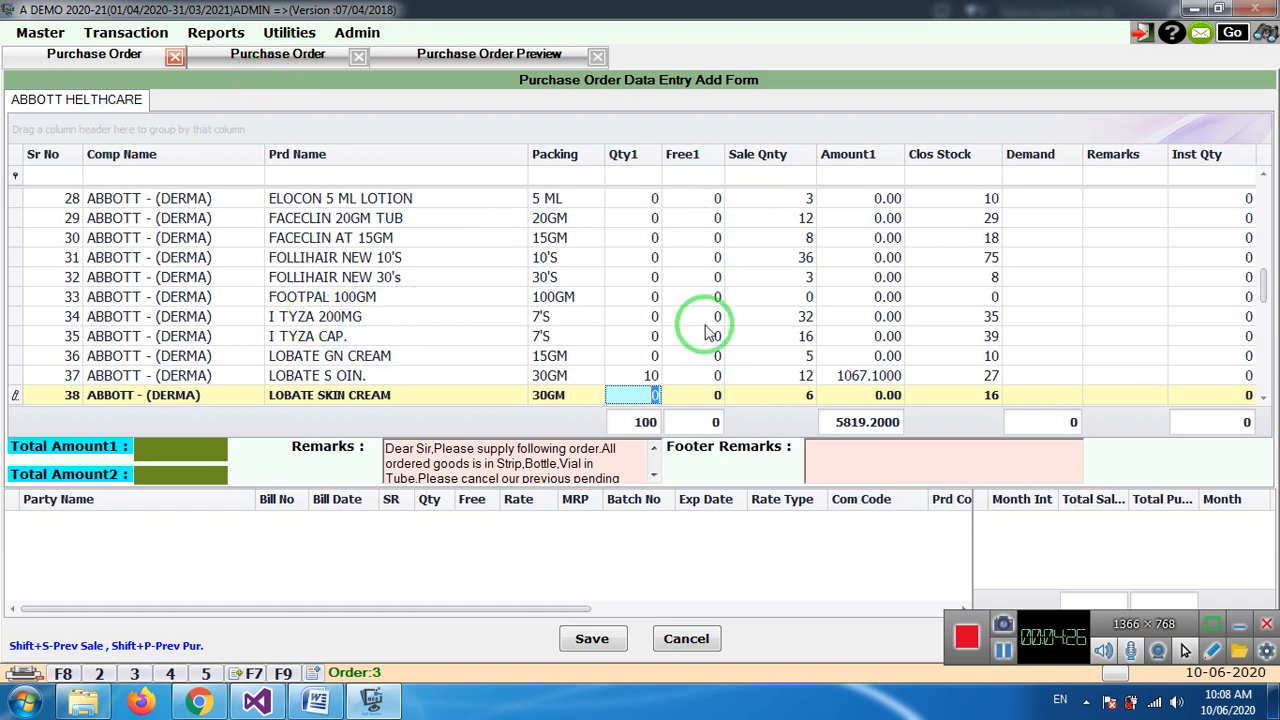
- Save the purchase order and email it as a PDF to both the M.R. and the C&F
click(610, 643)
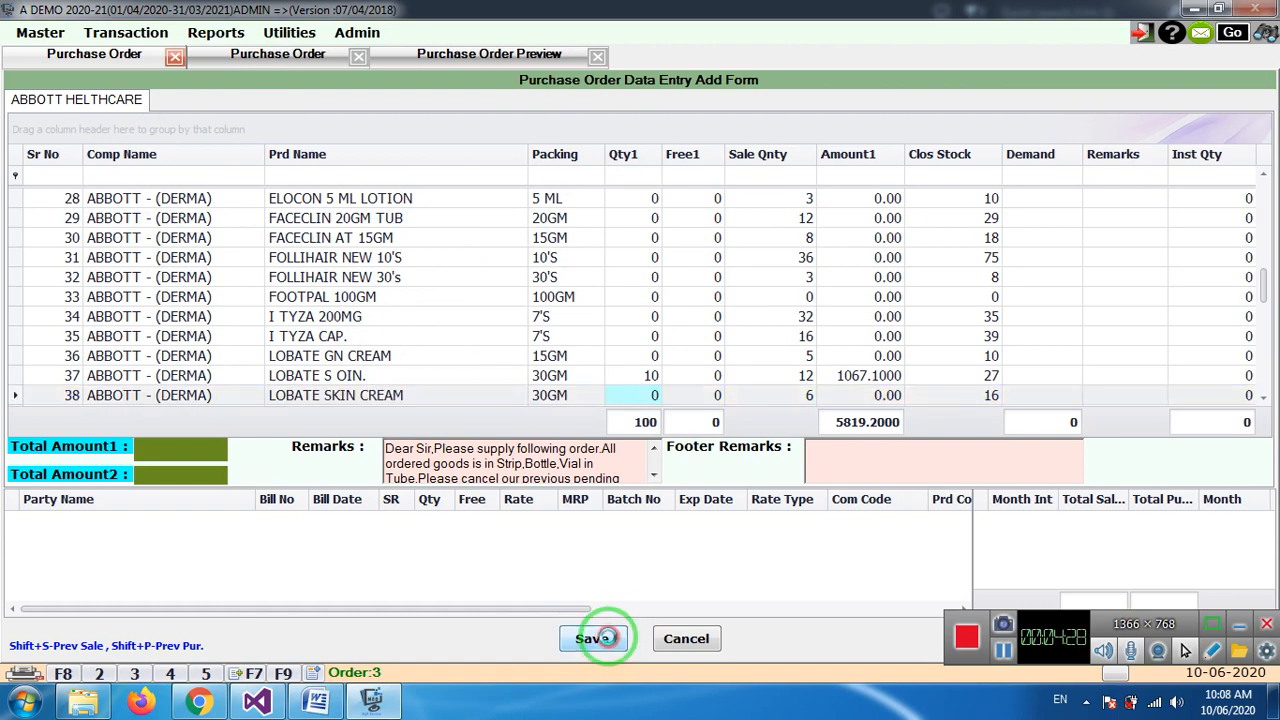
click(688, 424)
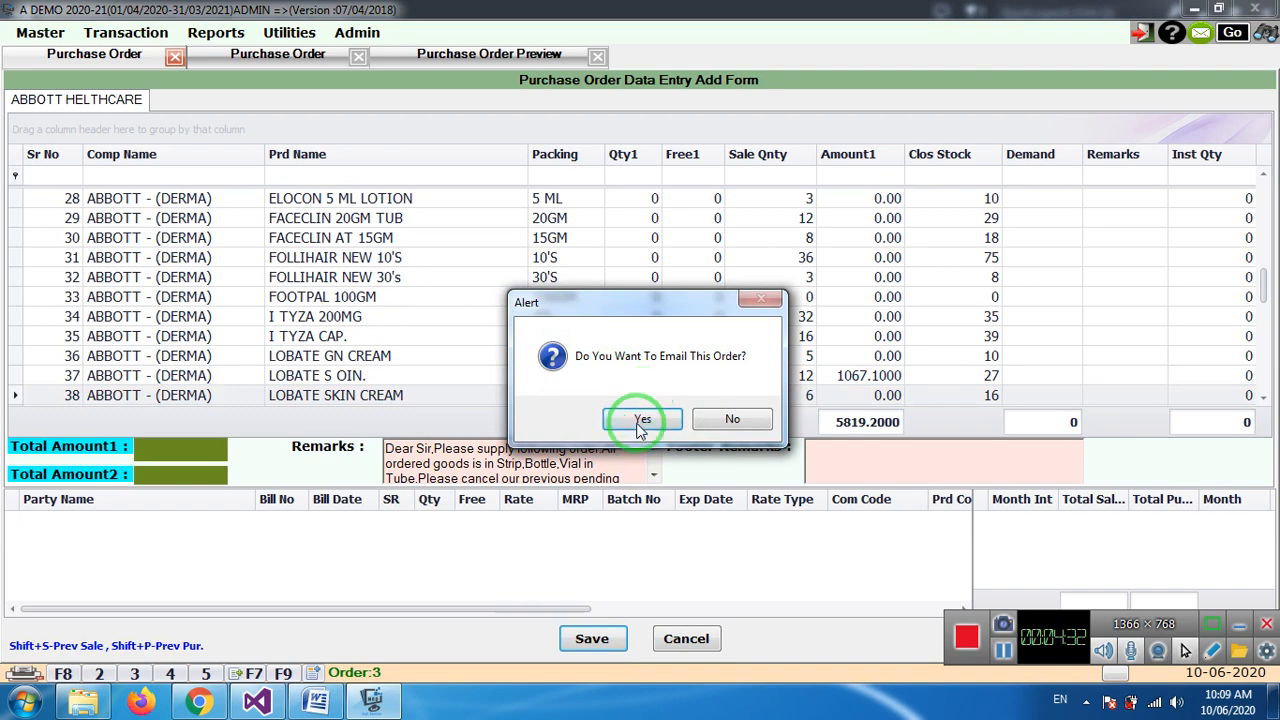
click(642, 418)
click(641, 428)
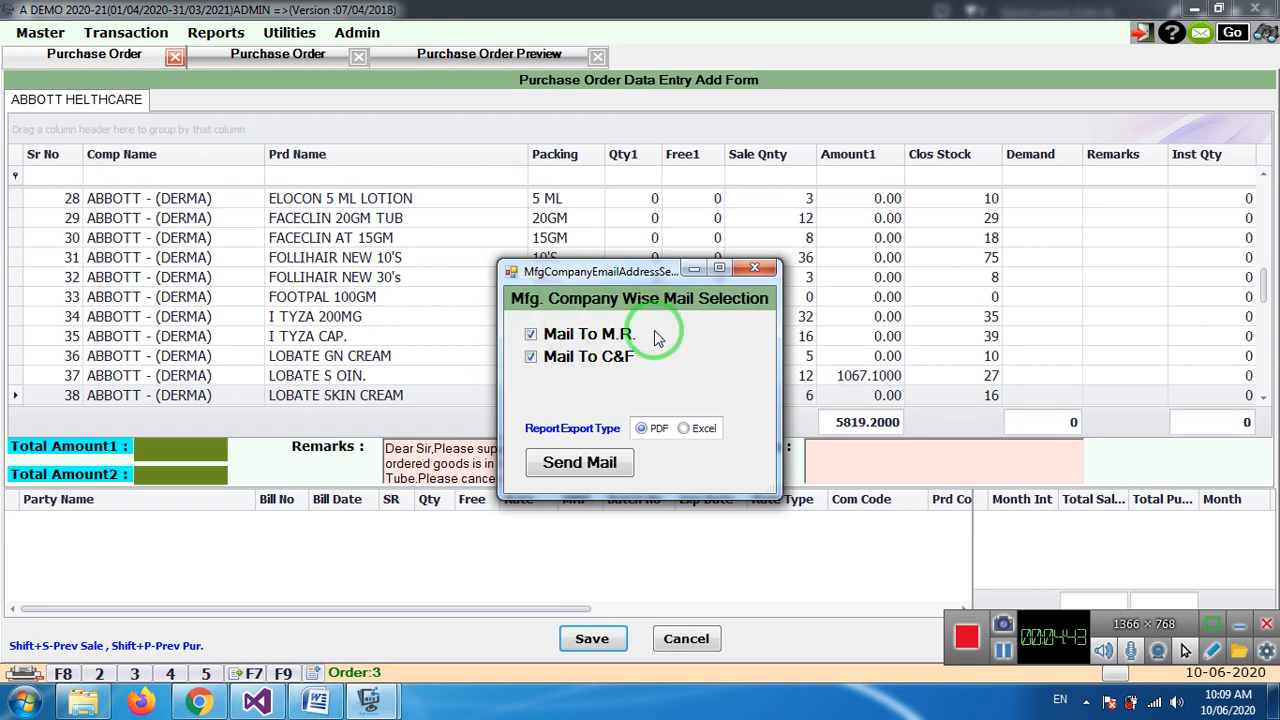
click(570, 464)
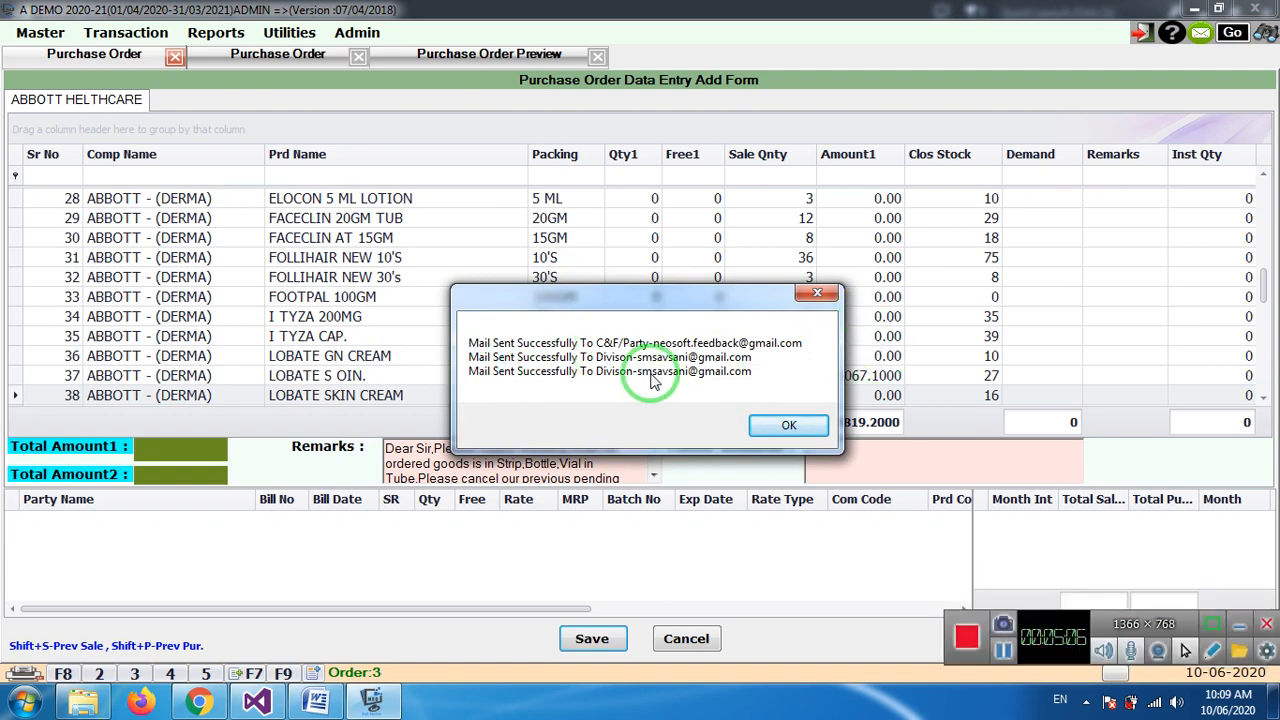
click(774, 422)
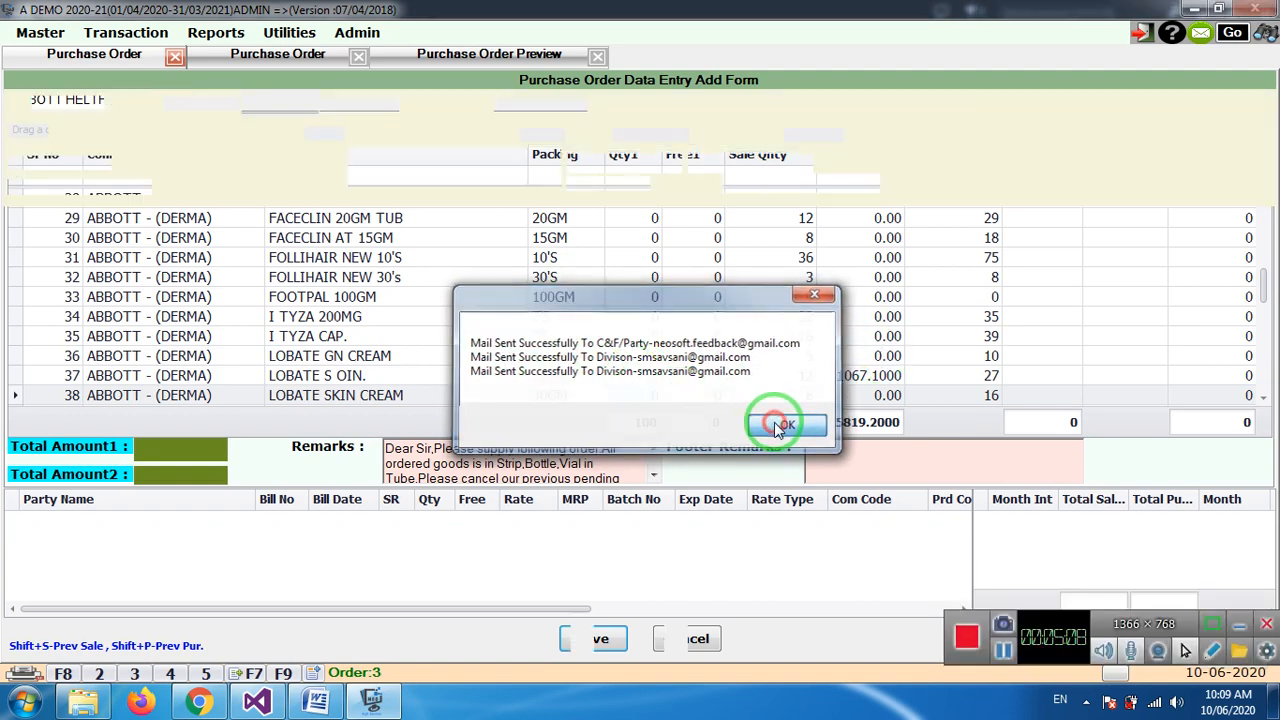
- Switch to Gmail in Chrome and open the second most recent sent email titled Purchase Order From A DEMO 2020-21 On 10/06/2020
click(197, 705)
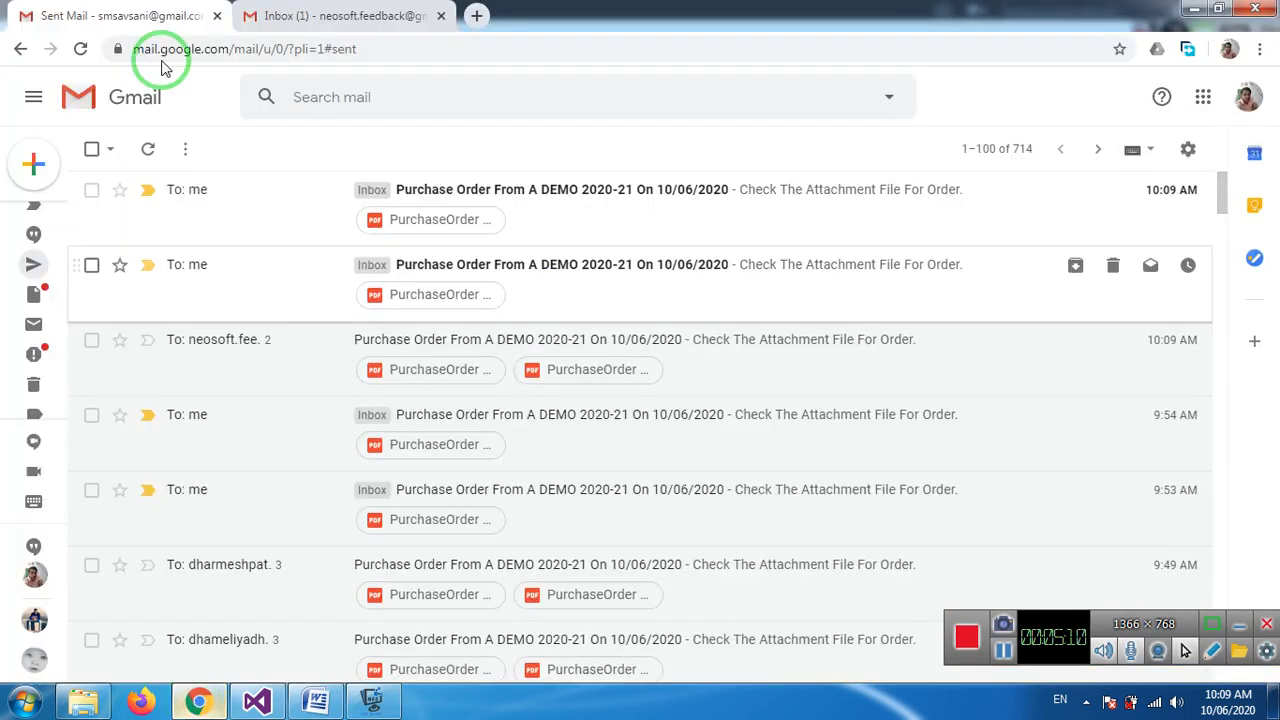
click(266, 289)
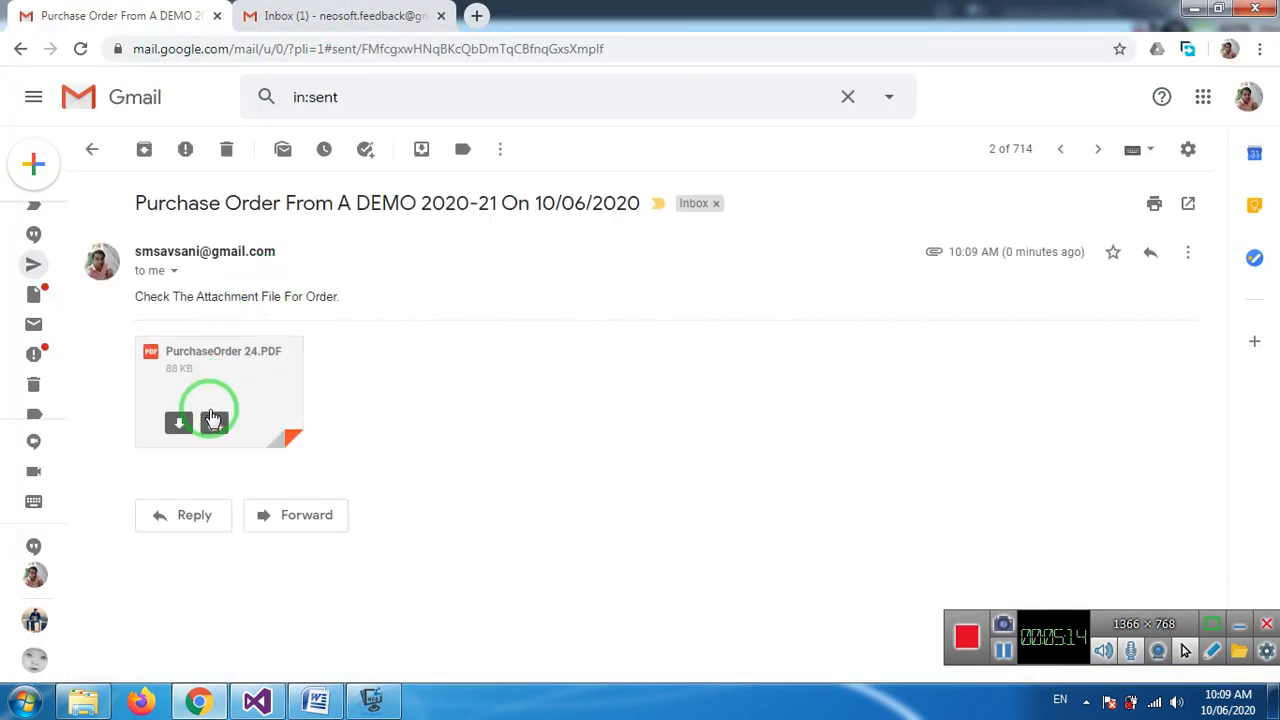
- Review the PurchaseOrder 24.PDF attachment of the open sent email, close the preview and return to the sent mail list
click(255, 368)
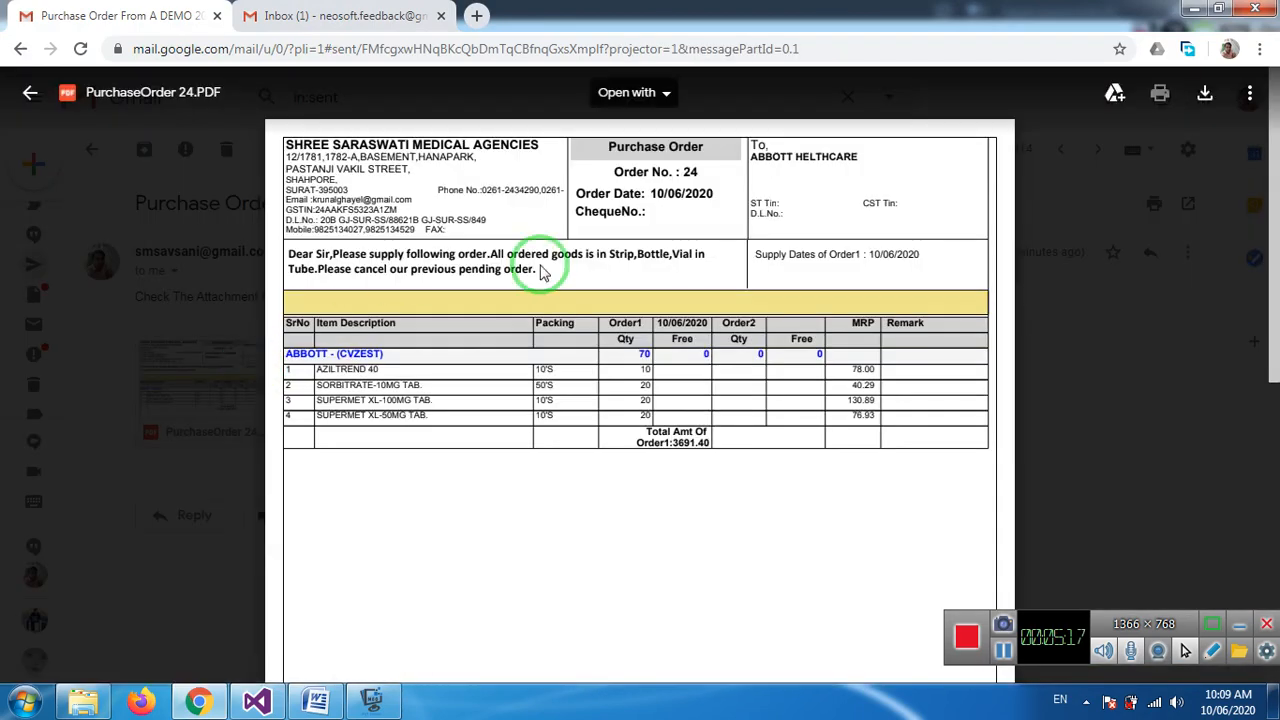
click(216, 480)
click(91, 152)
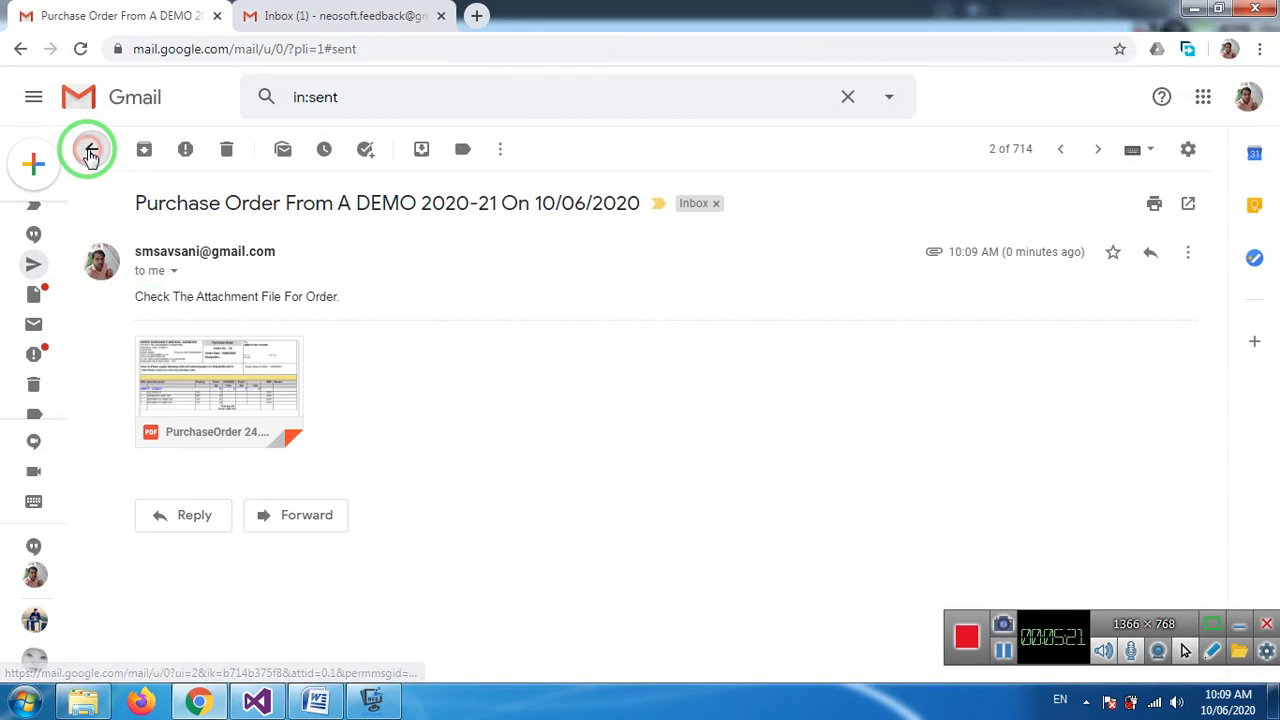
- Open the most recent sent purchase order email, preview its PurchaseOrder 24.PDF attachment and close the preview
click(309, 206)
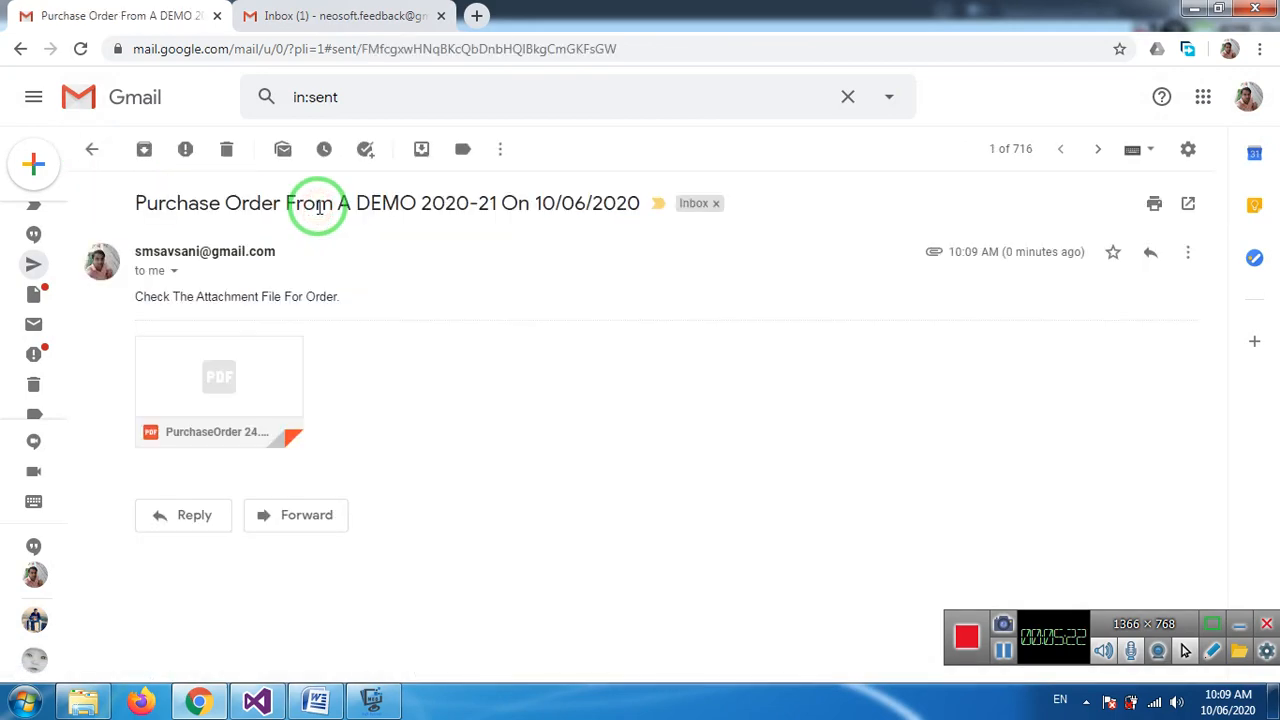
click(230, 362)
click(169, 580)
- In the recipient's Gmail inbox, open the newest Purchase Order From A DEMO 2020-21 email and review its PurchaseOrder 24.PDF attachment
click(251, 20)
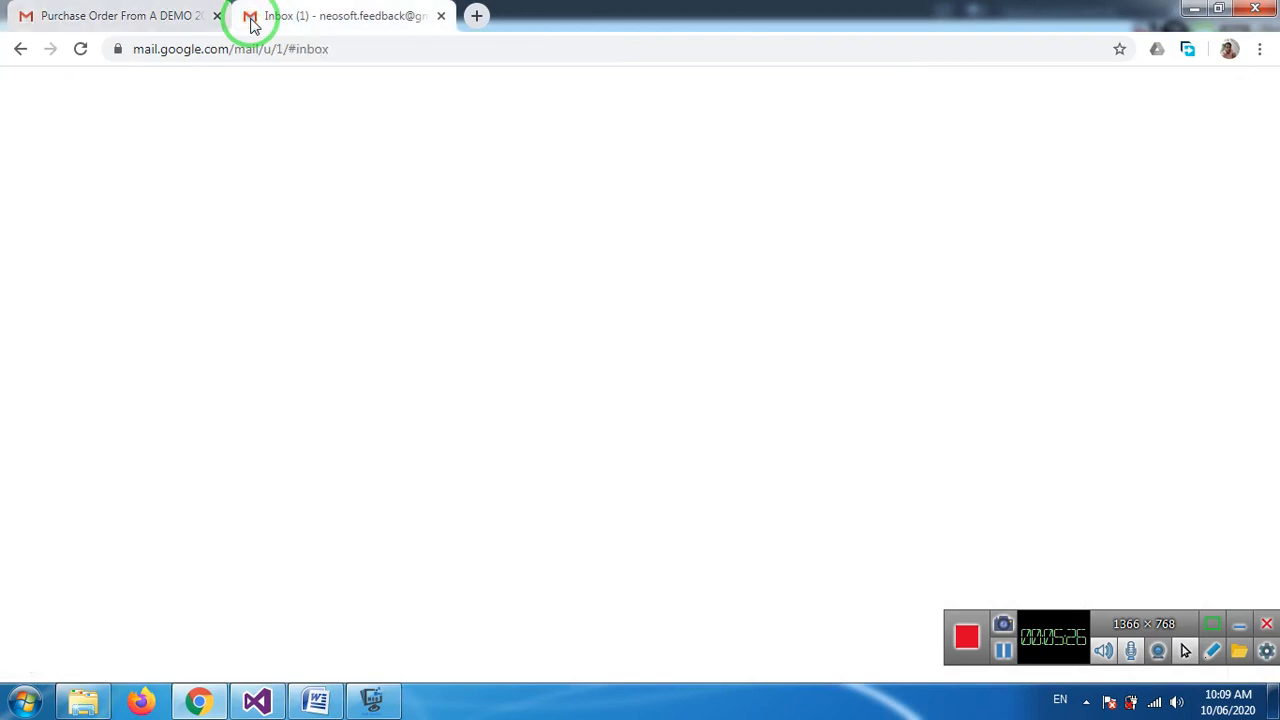
click(398, 242)
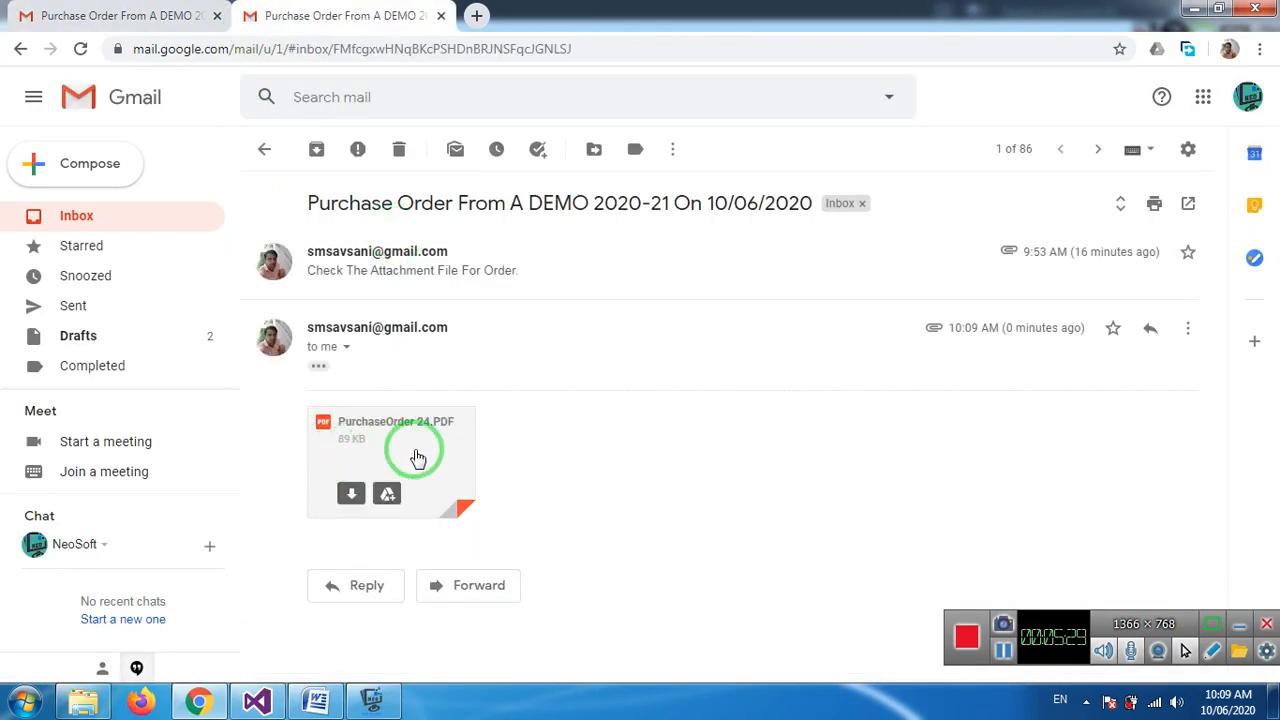
click(415, 450)
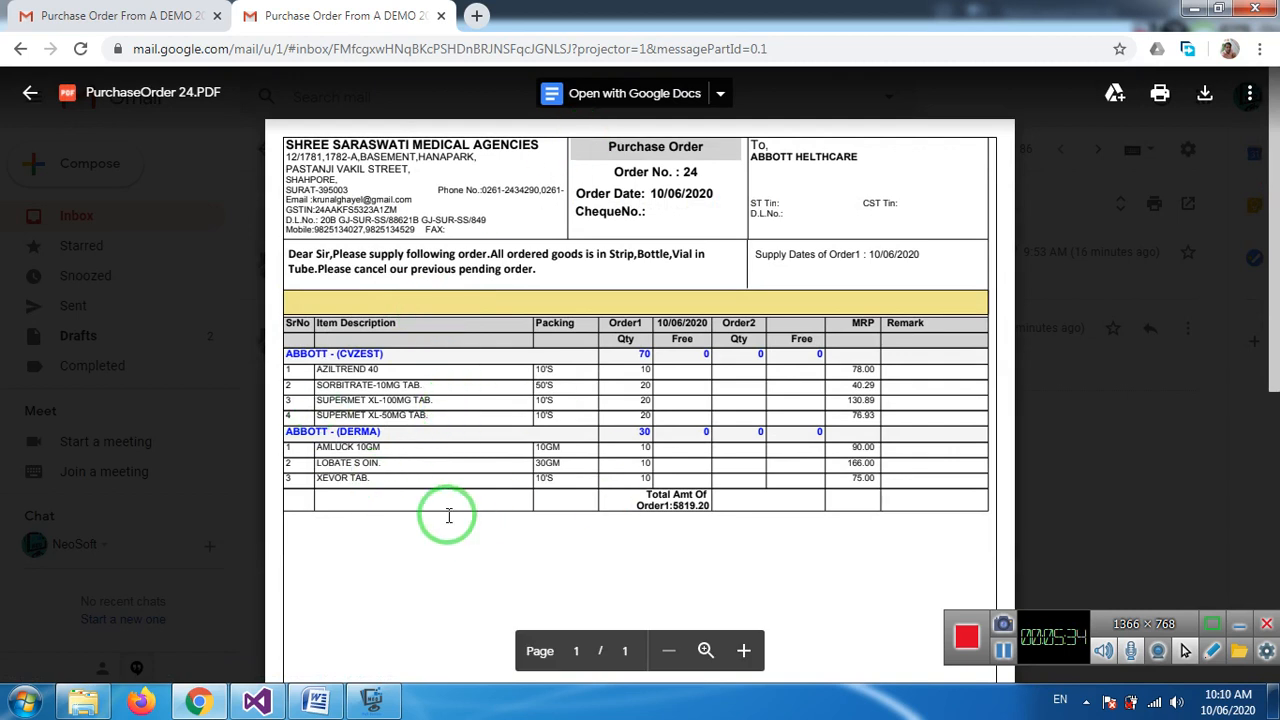
- Switch to the A DEMO 2020-21 billing software and check the sales Transaction List columns through to Is Cash, then return to the first column
key(alt+Tab)
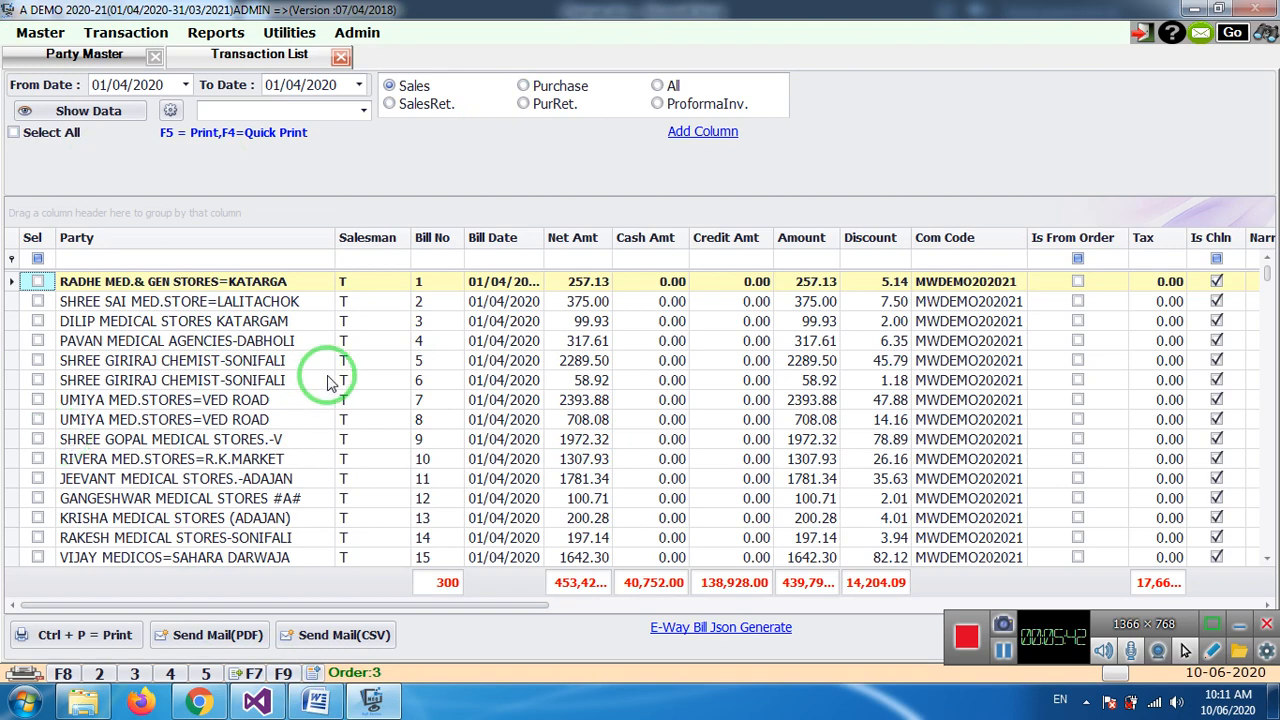
drag(497, 603, 1200, 298)
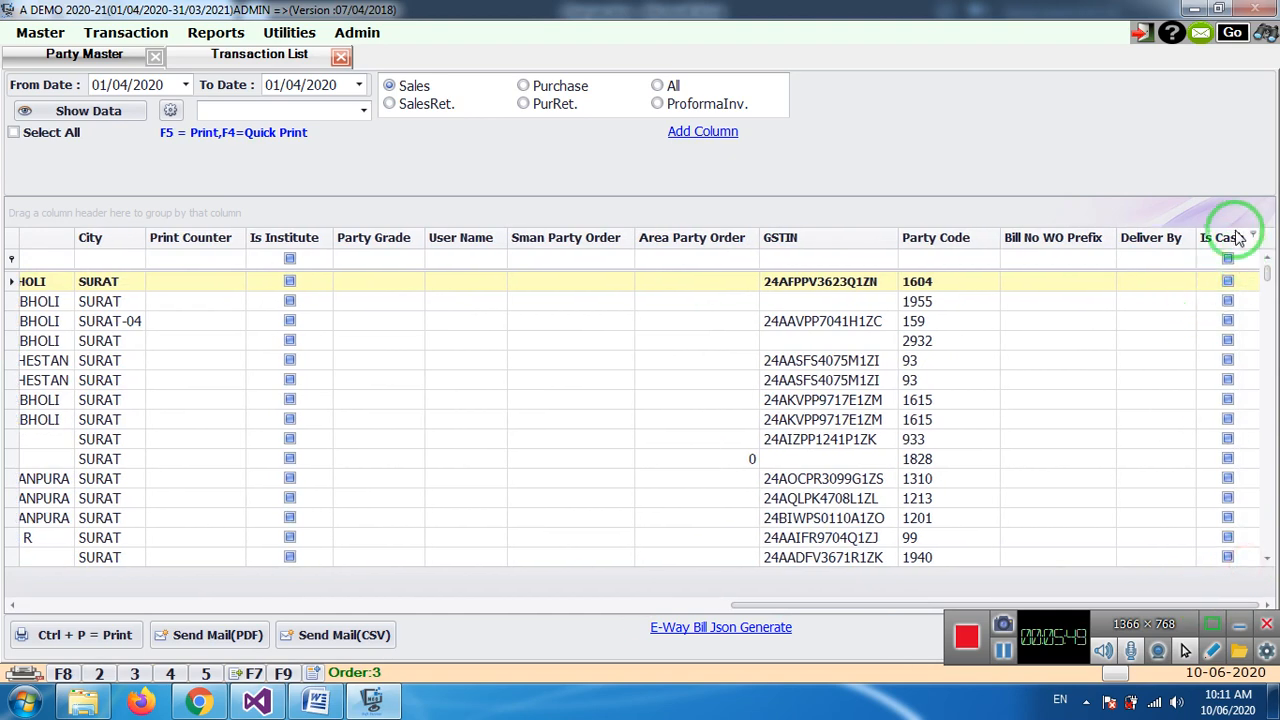
drag(1265, 273, 1270, 322)
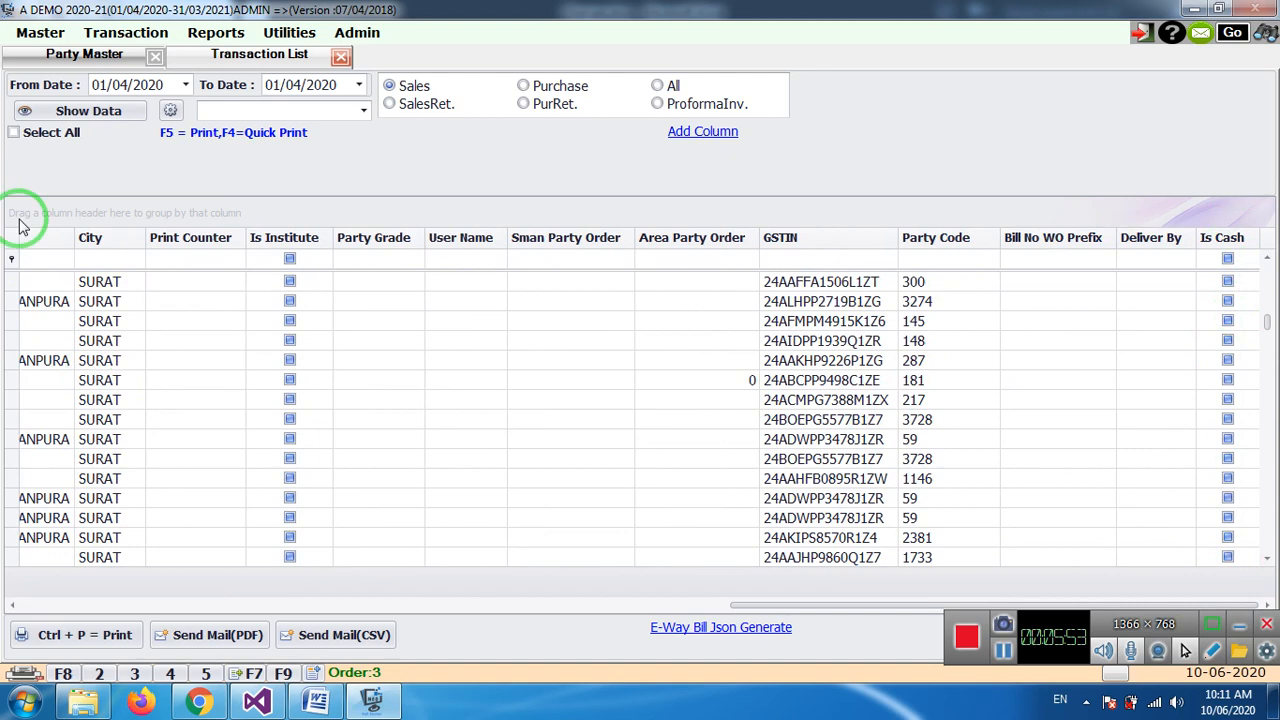
click(145, 323)
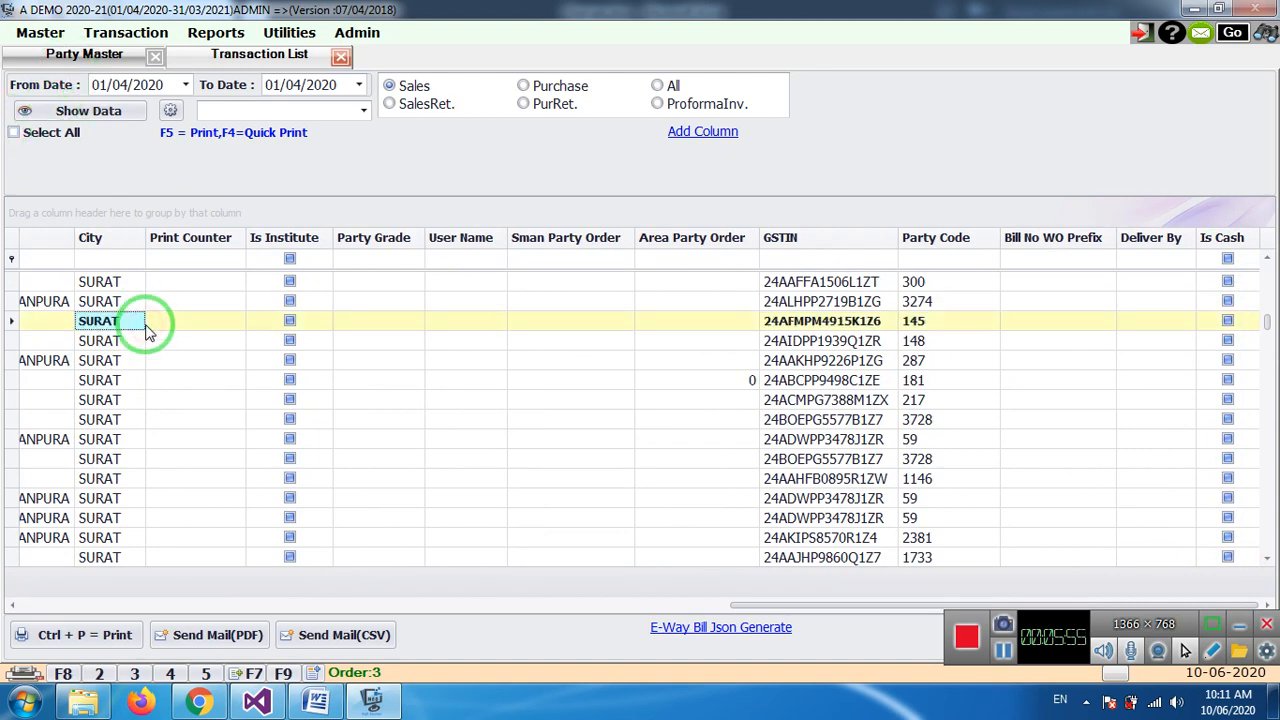
key(Home)
- Check the Is Cash setting in the Party Master edit form, then return to the Transaction List and select bill 57
click(60, 58)
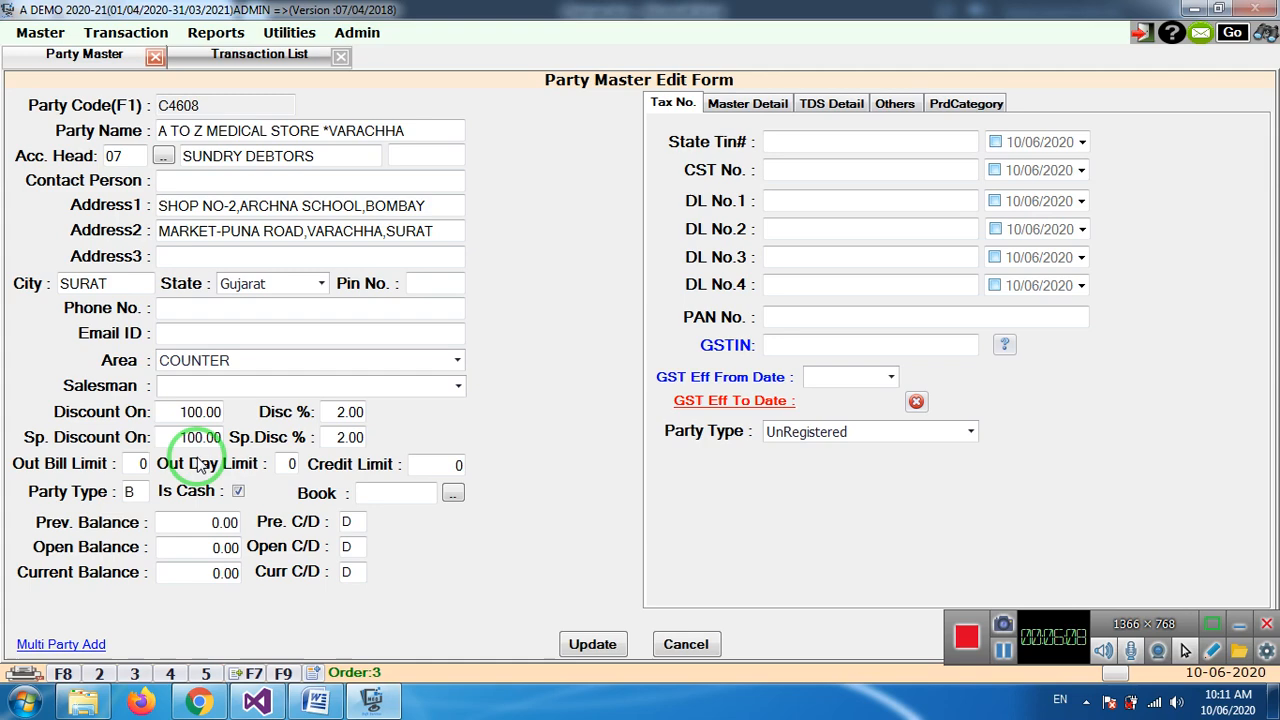
click(270, 55)
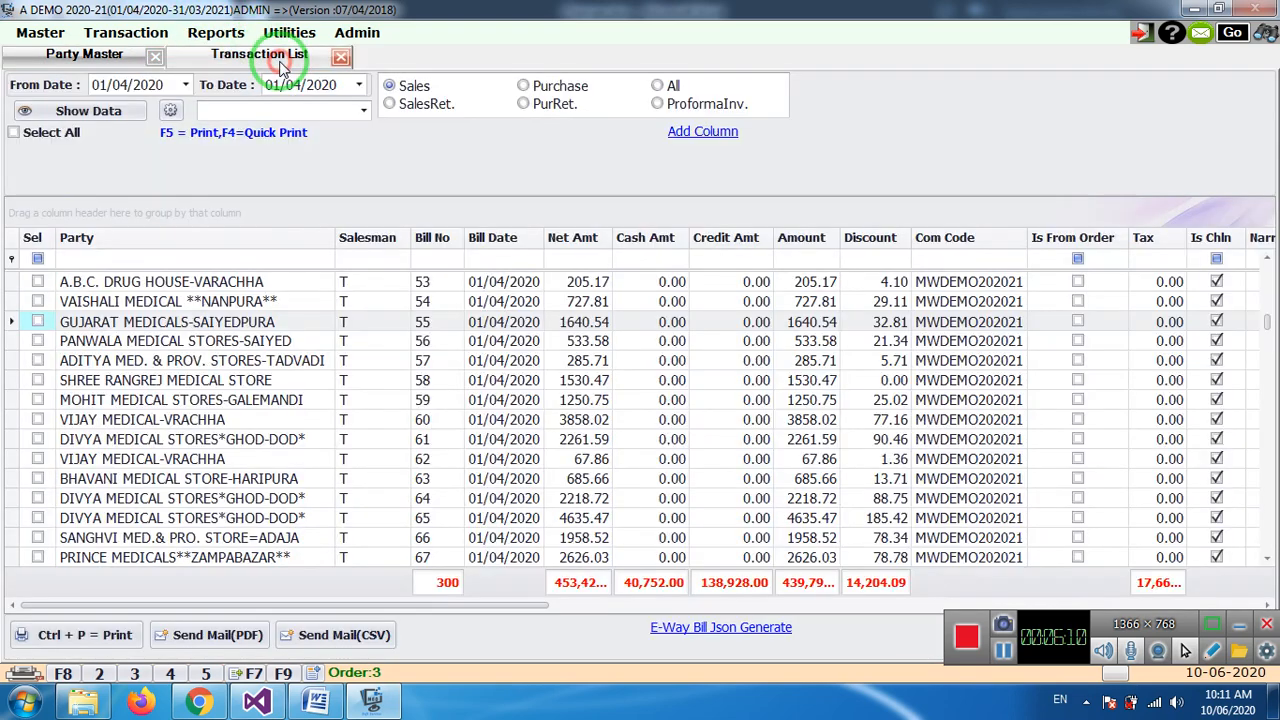
click(212, 362)
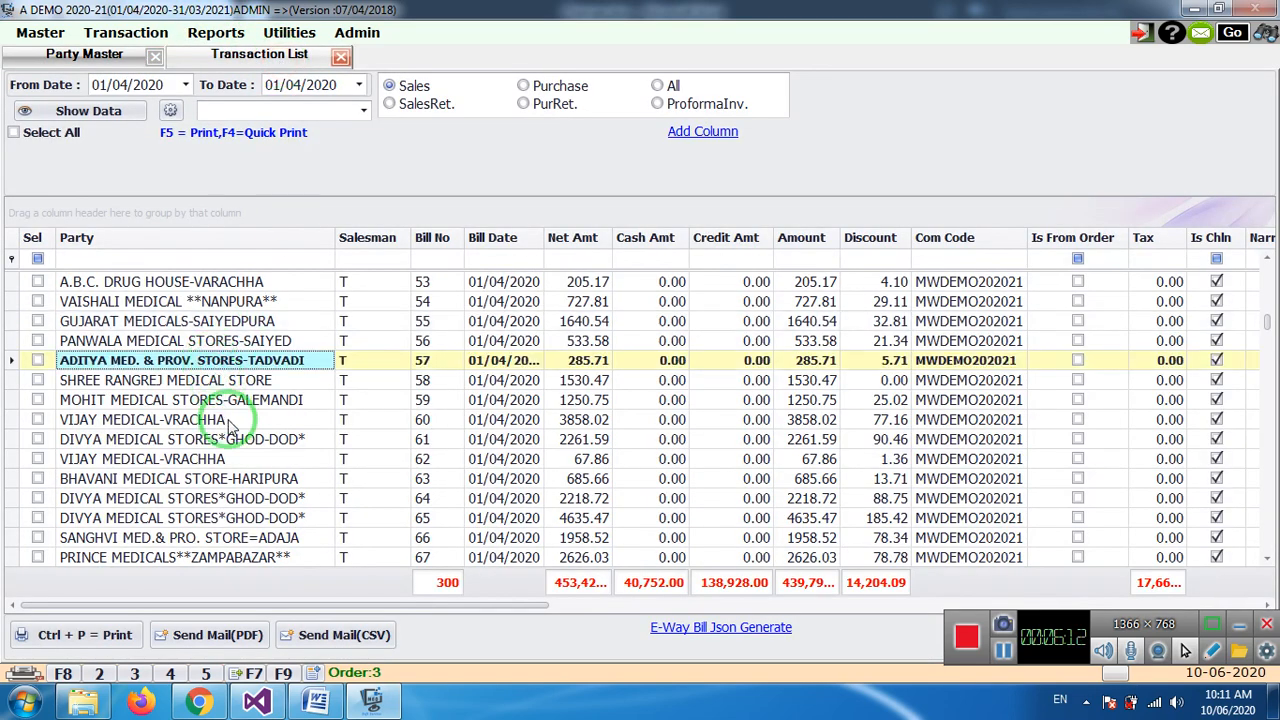